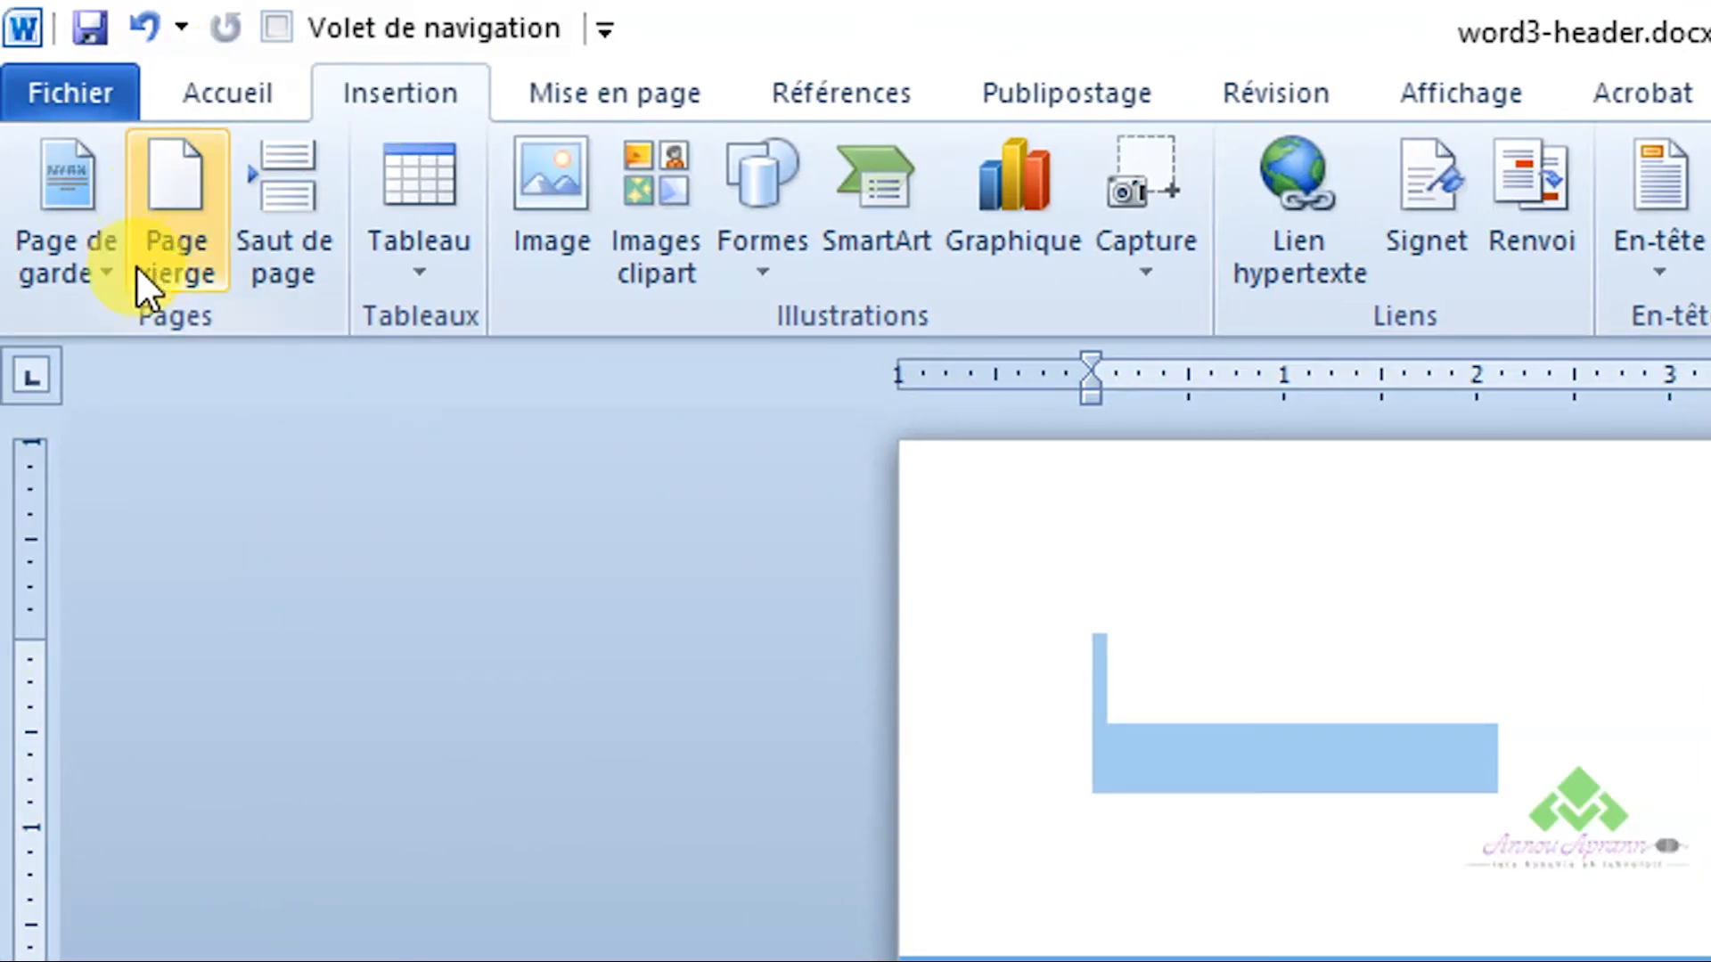
pyautogui.click(111, 278)
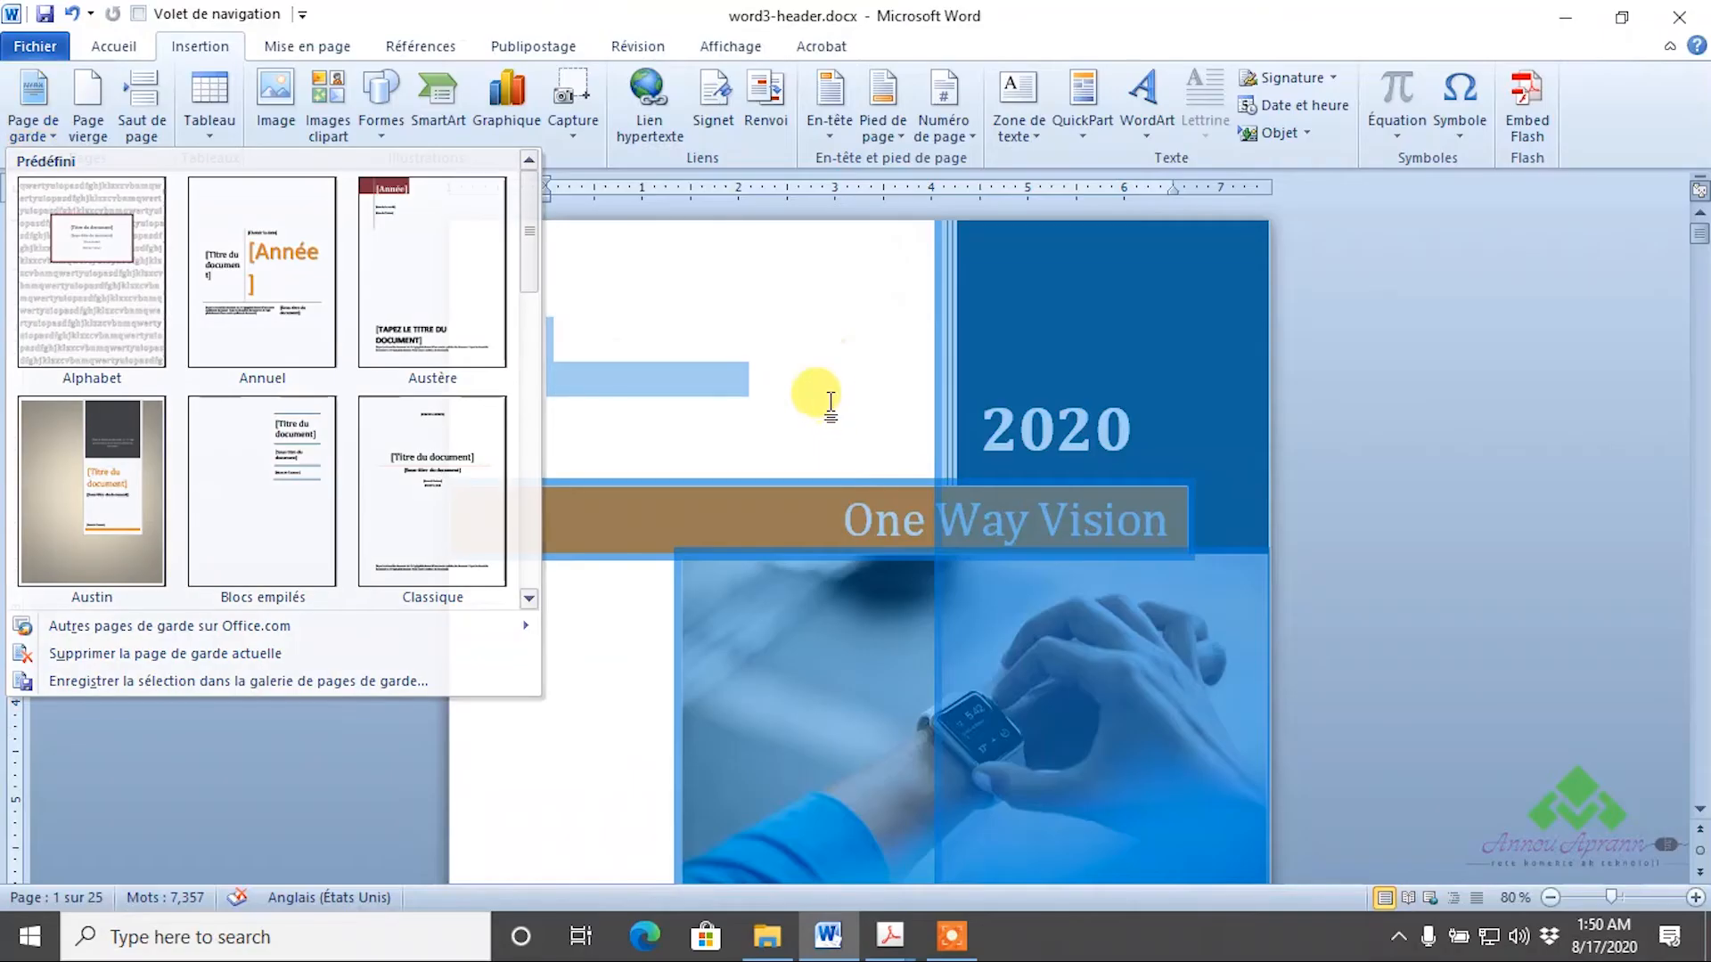
pyautogui.click(1501, 250)
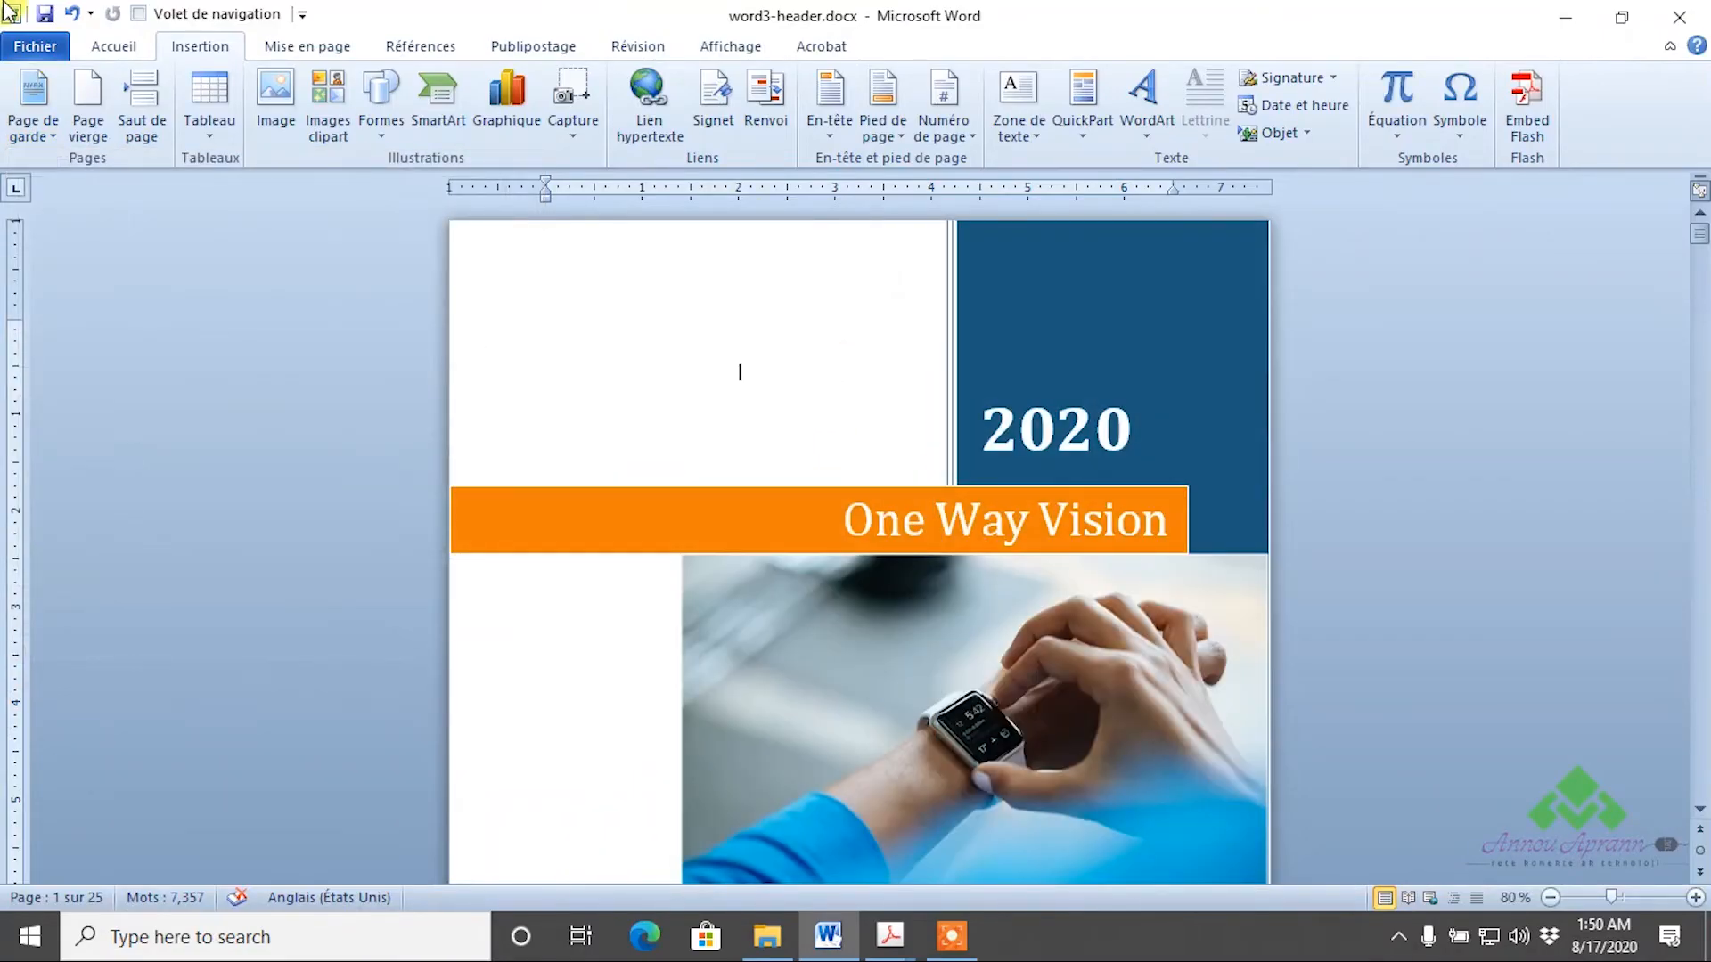
pyautogui.click(38, 111)
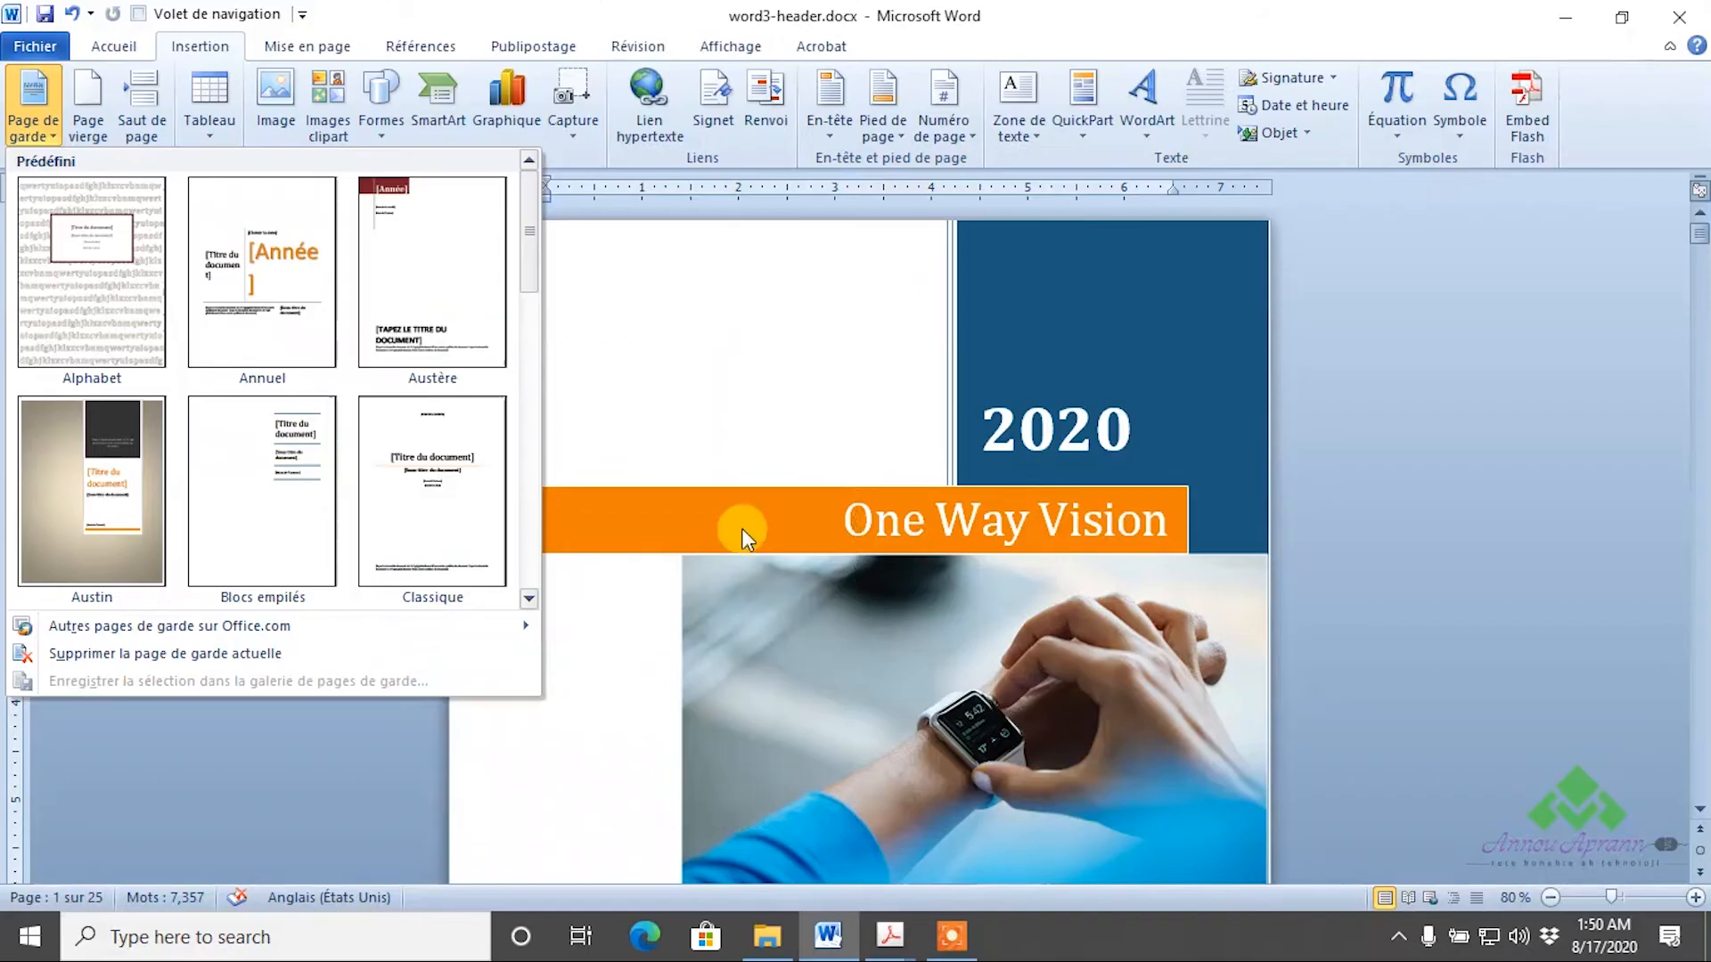
# - Select the whole cover page and start saving it to the cover page gallery as a building block named Annou Aprann
pyautogui.click(1550, 168)
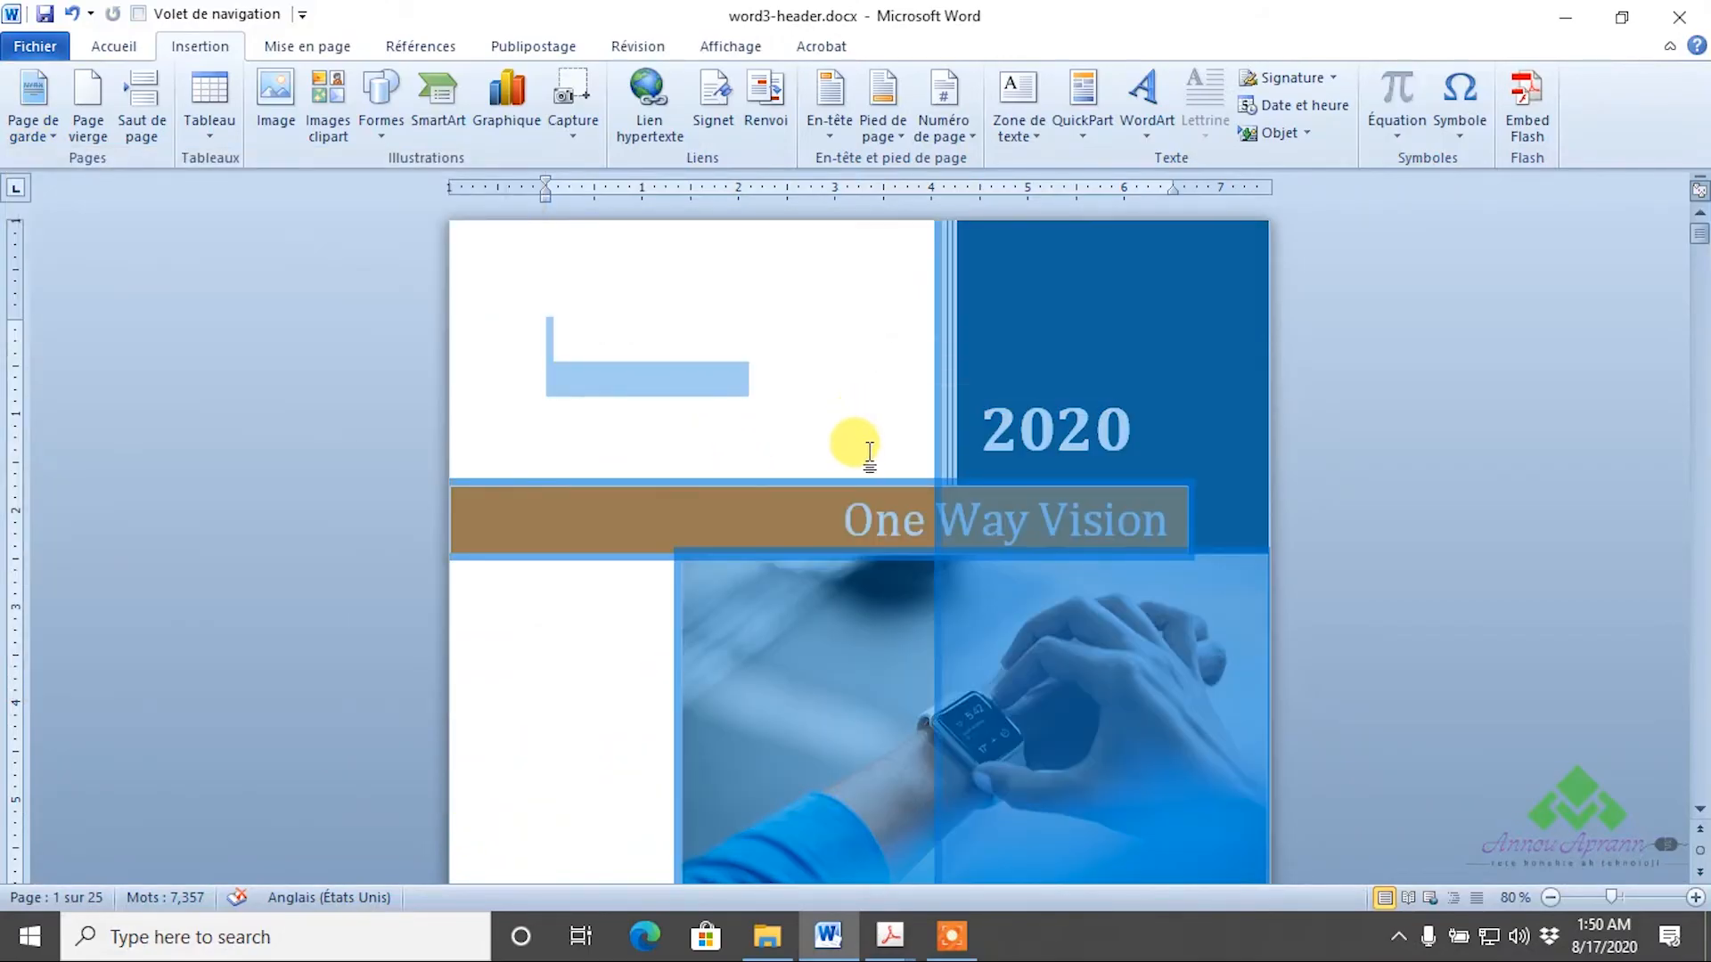
pyautogui.scroll(-3, 891, 535)
pyautogui.scroll(-3, 900, 553)
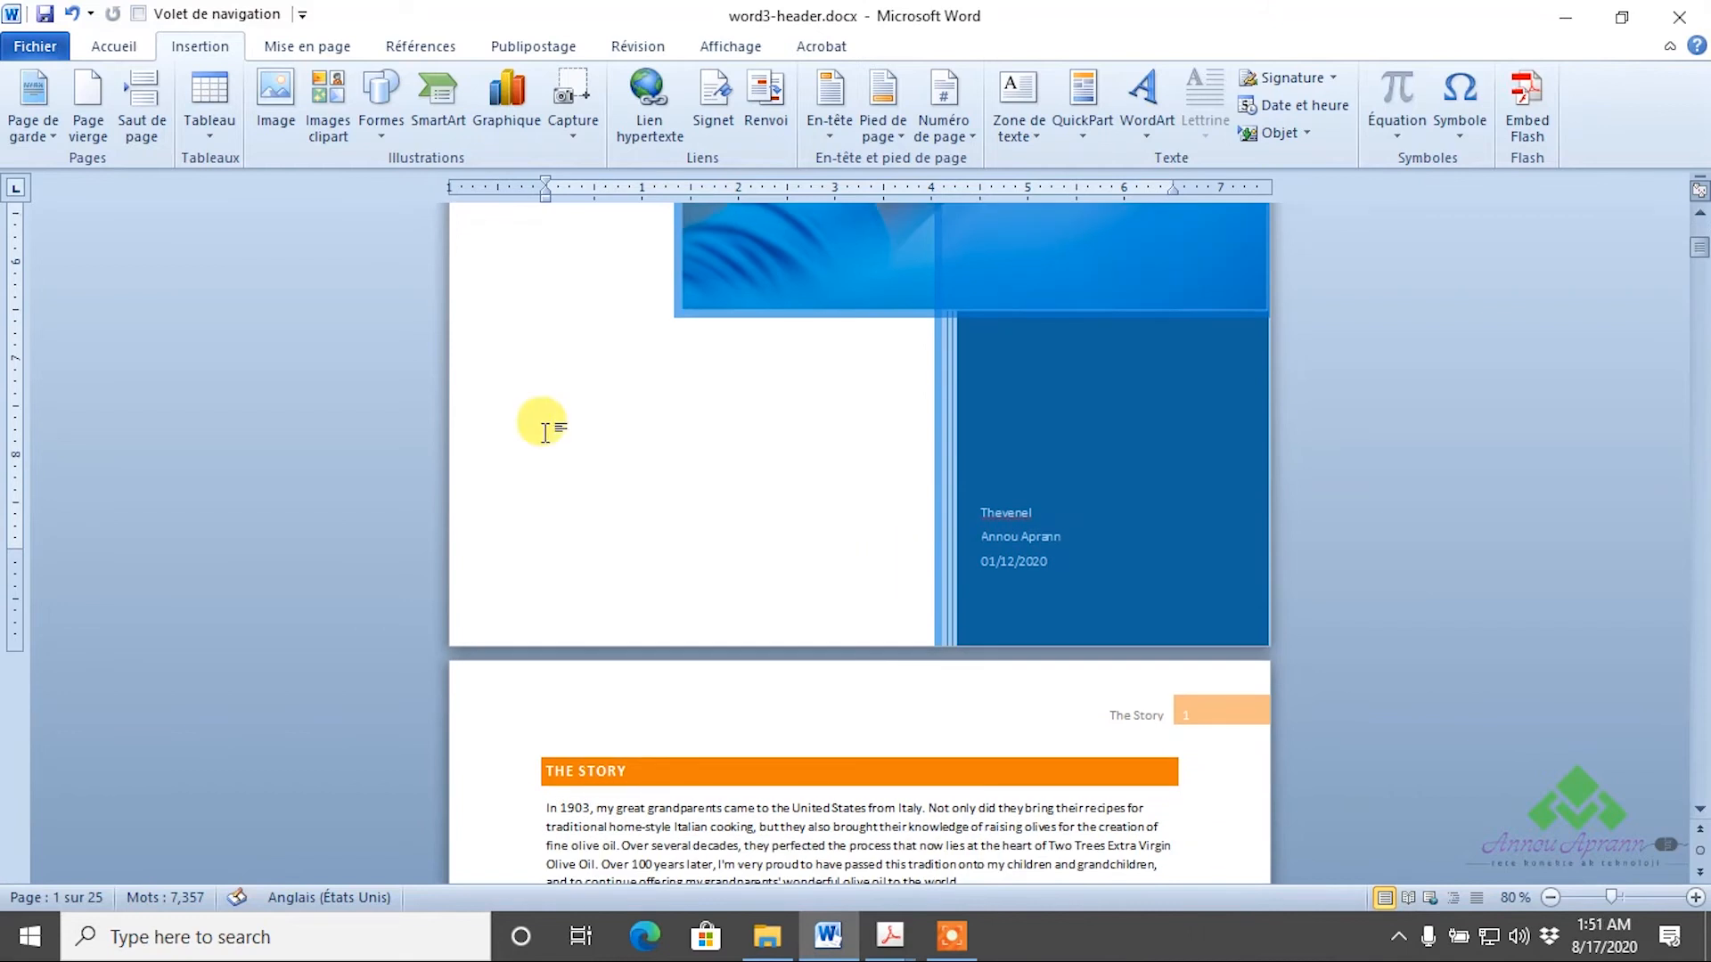
pyautogui.scroll(2, 606, 472)
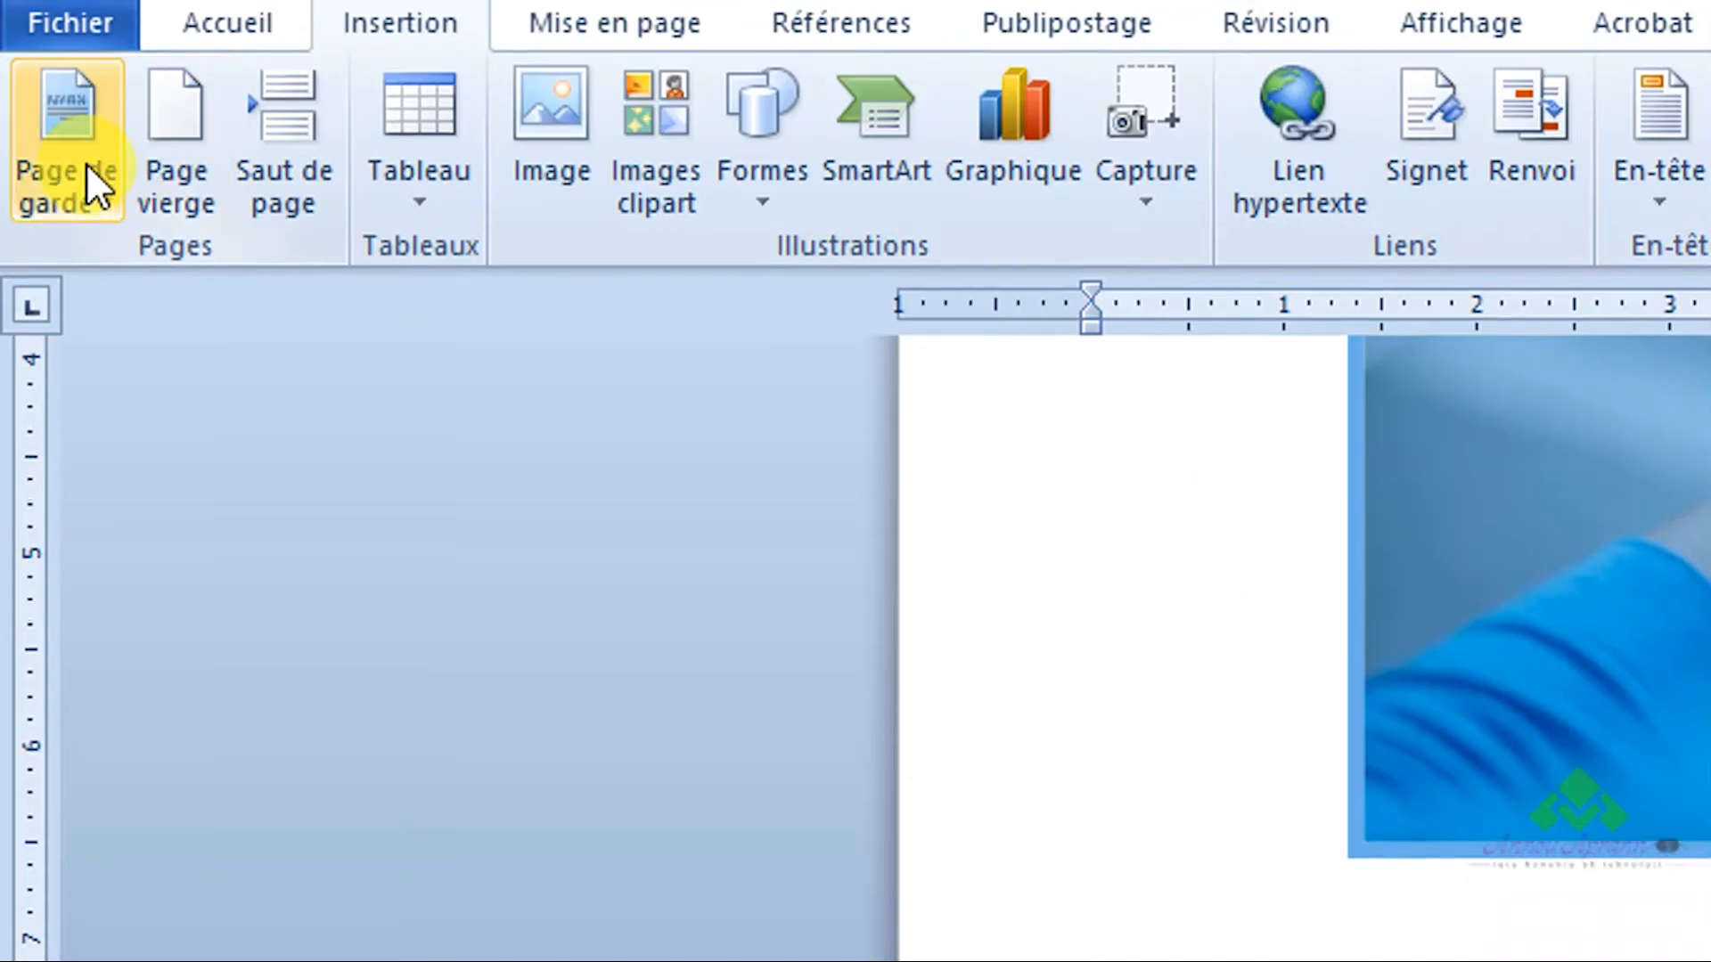
pyautogui.click(42, 118)
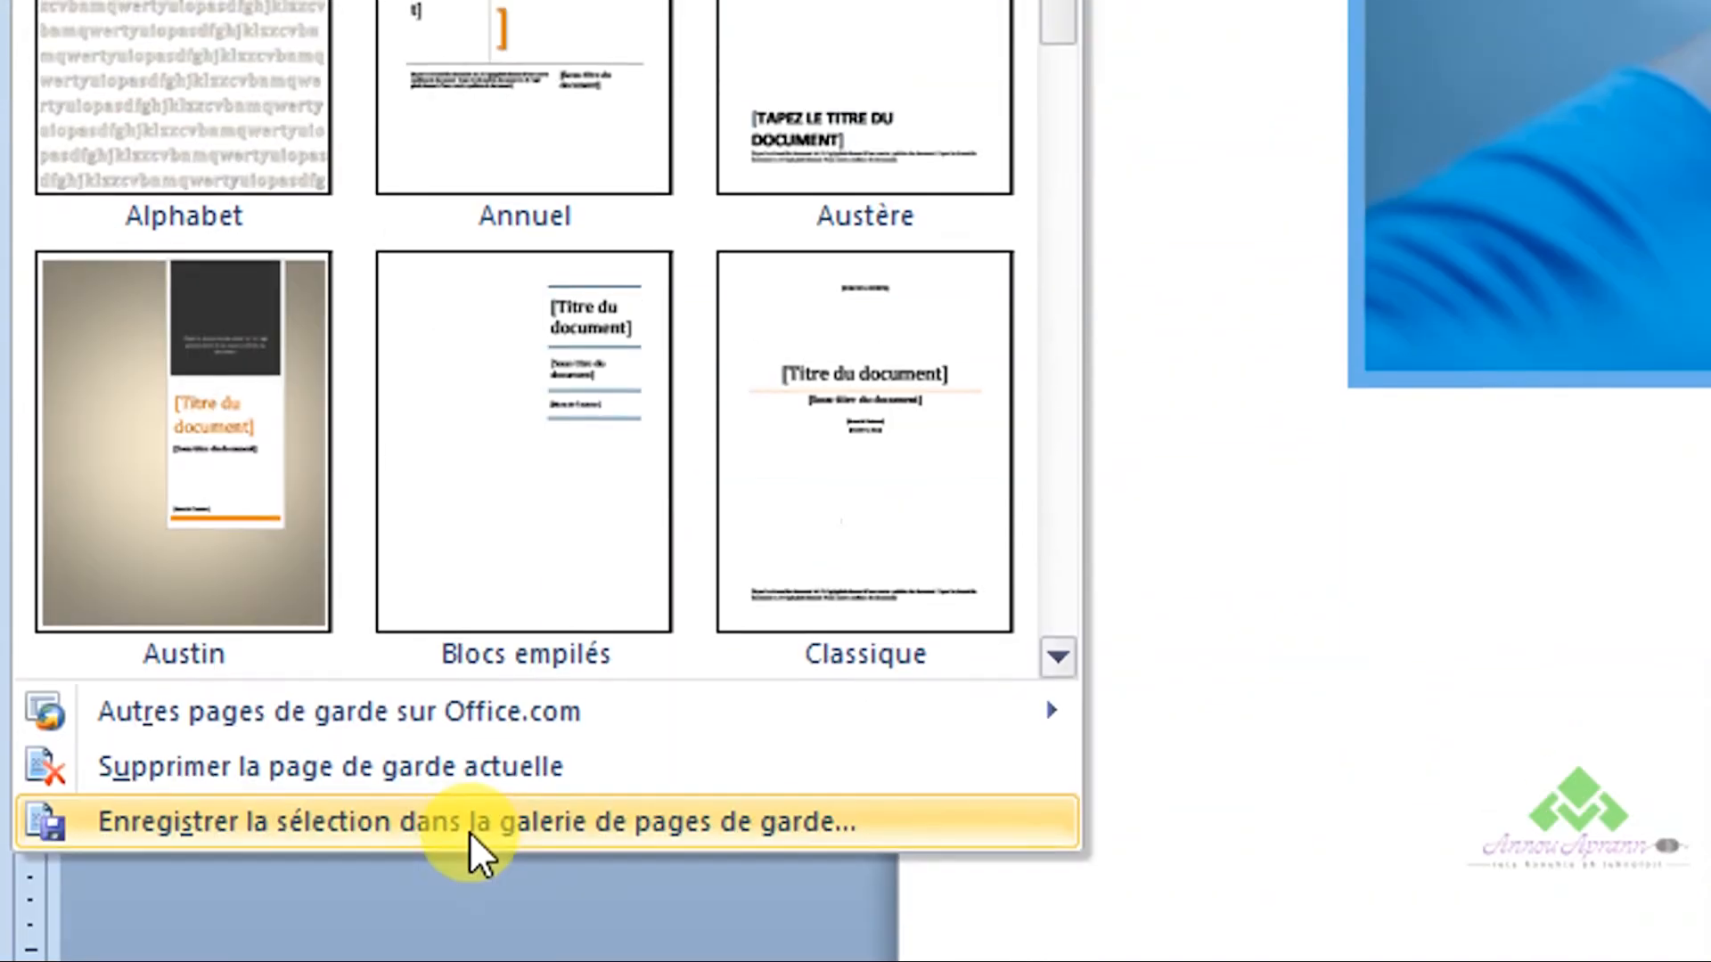
pyautogui.click(469, 794)
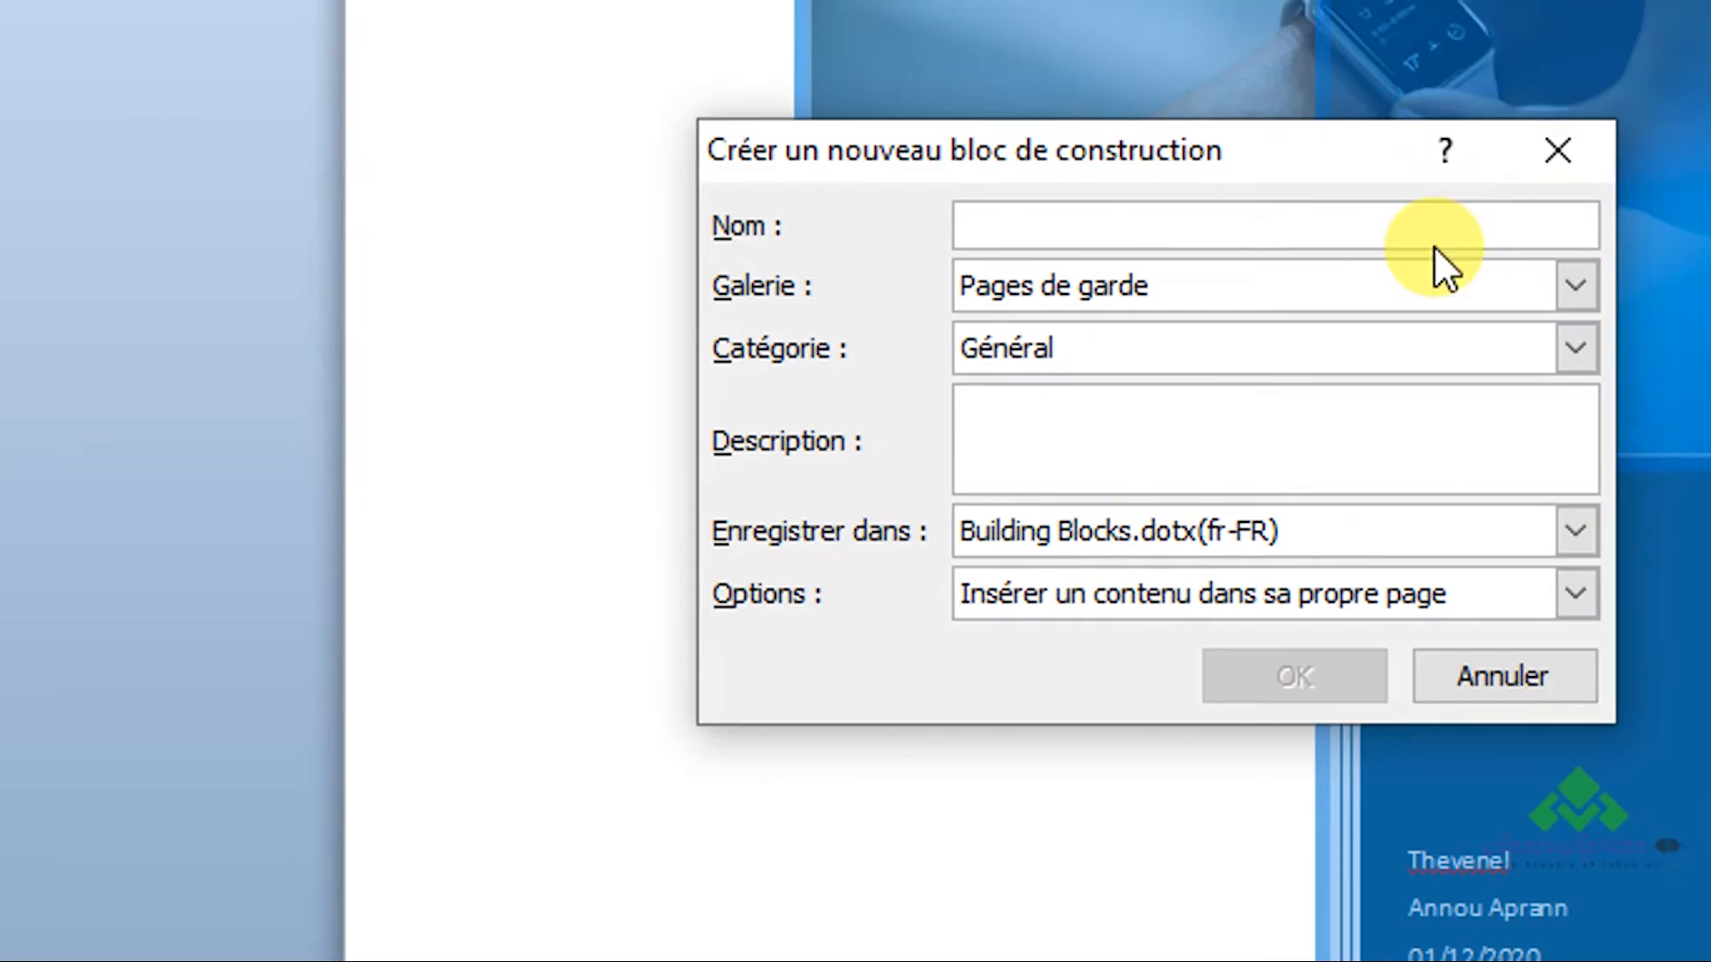
pyautogui.write('Ann')
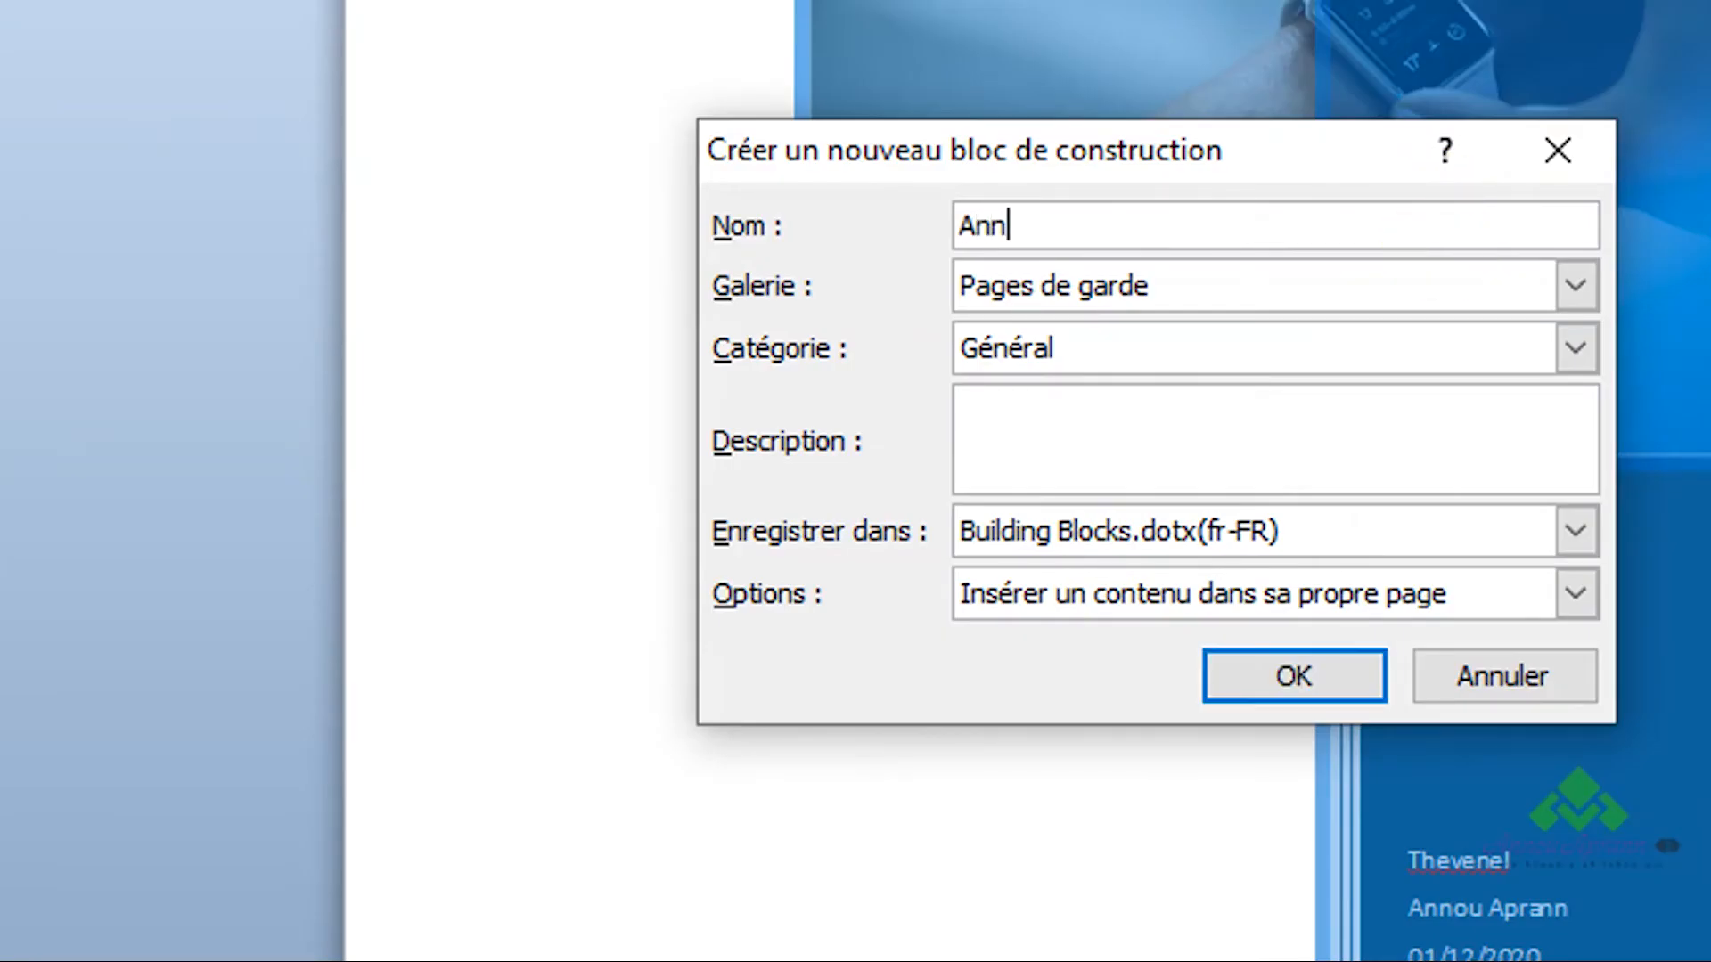
pyautogui.write('ou Aprann')
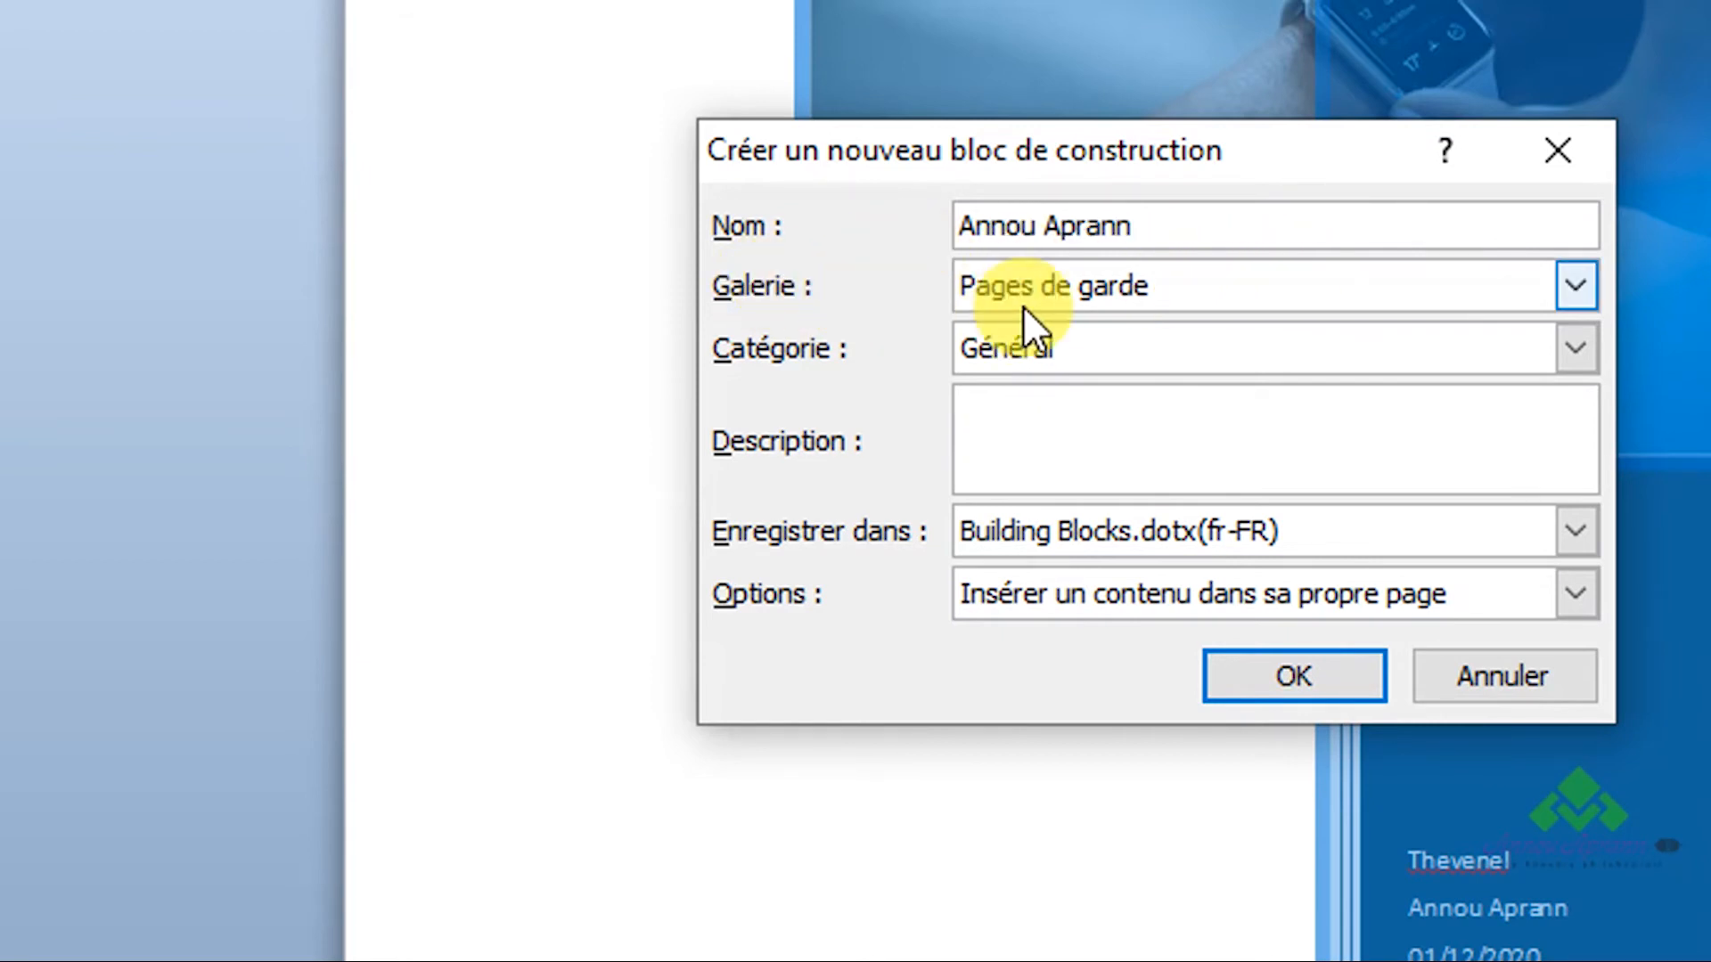
# - Keep the building block's category as Général and its insertion option as Insérer un contenu dans sa propre page
pyautogui.click(1061, 356)
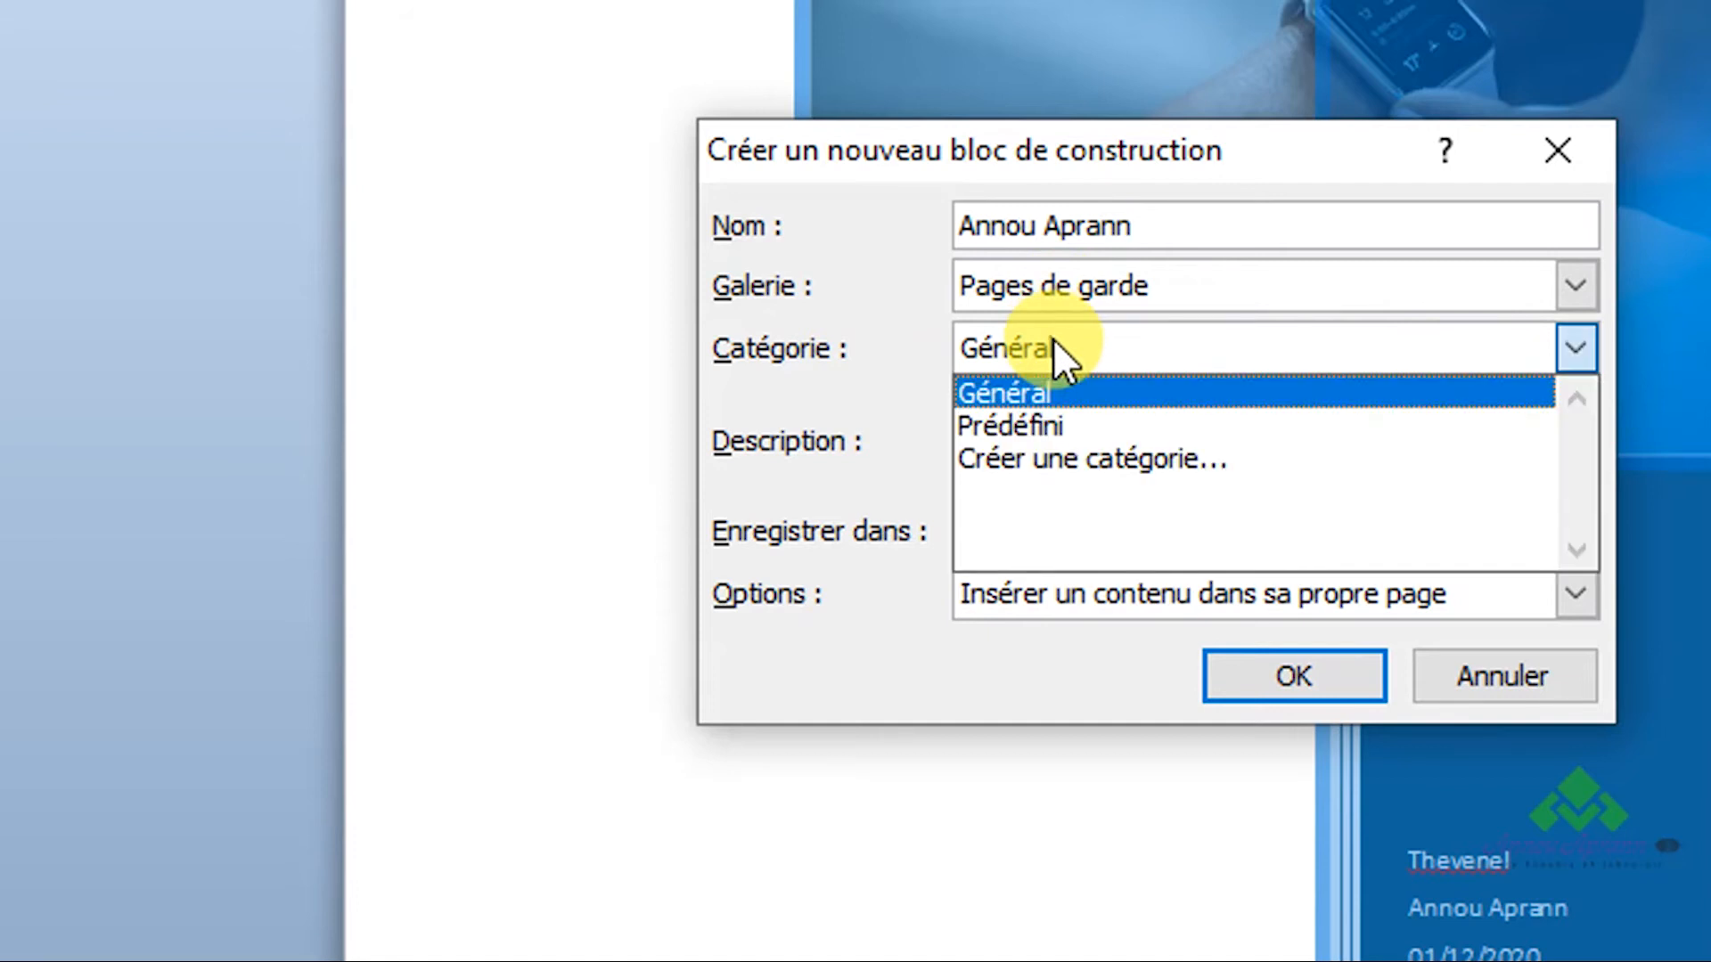
pyautogui.click(1054, 346)
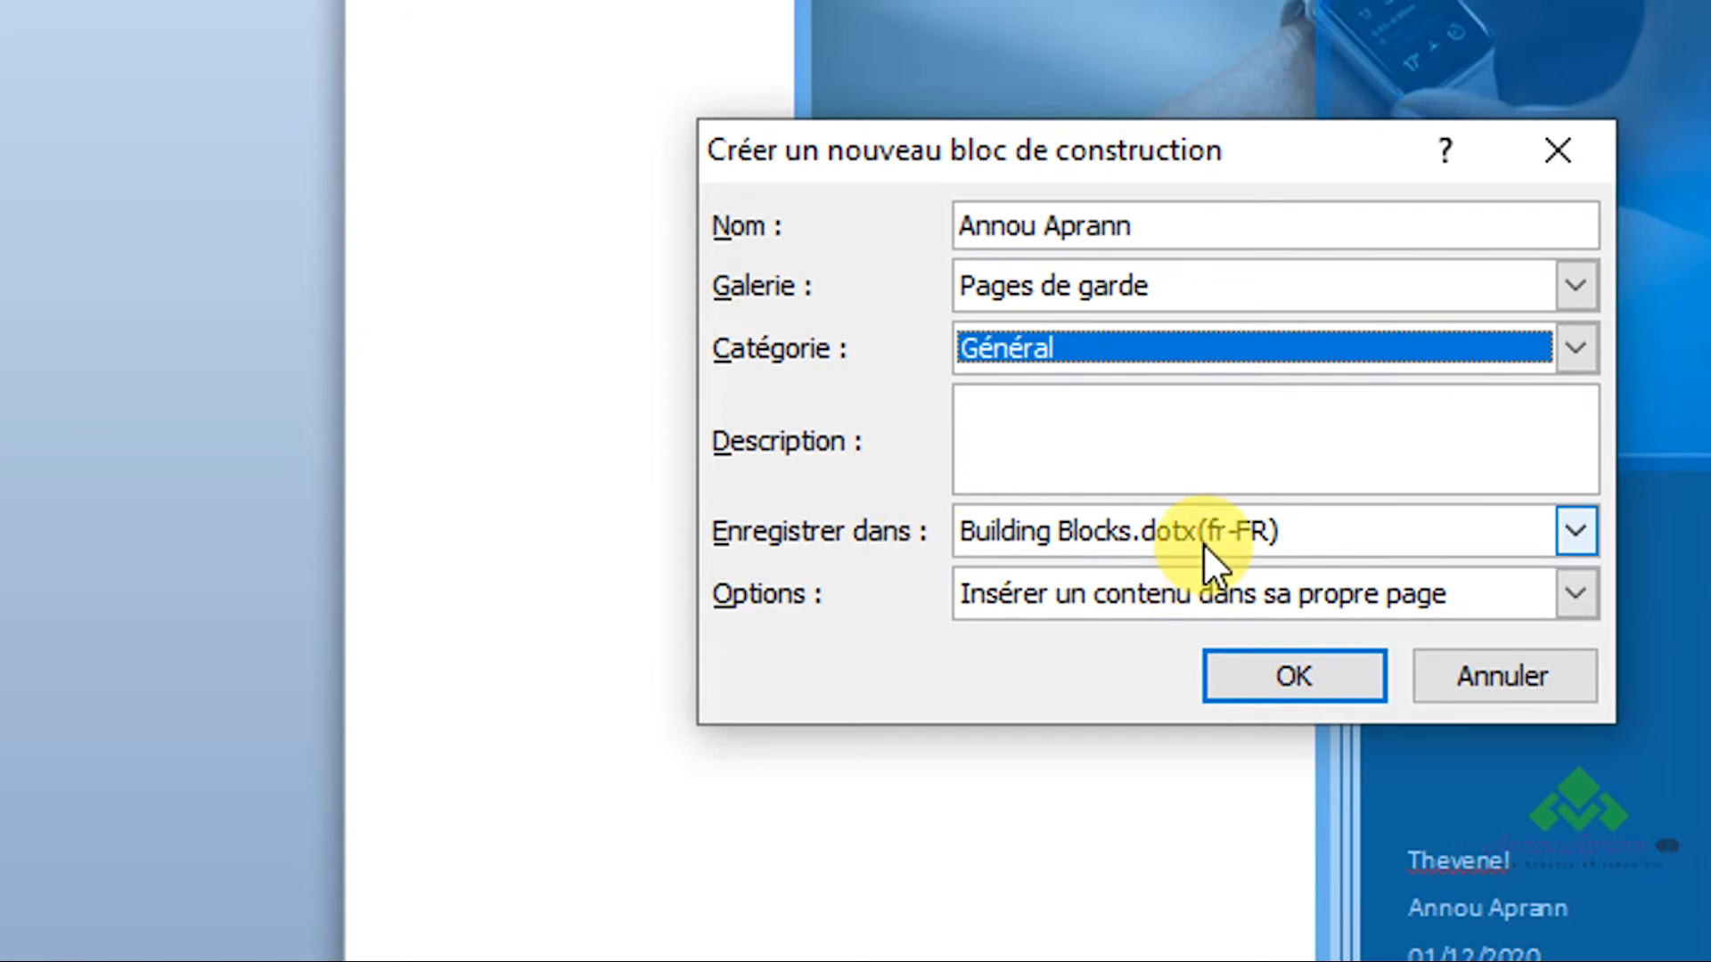
pyautogui.click(1029, 396)
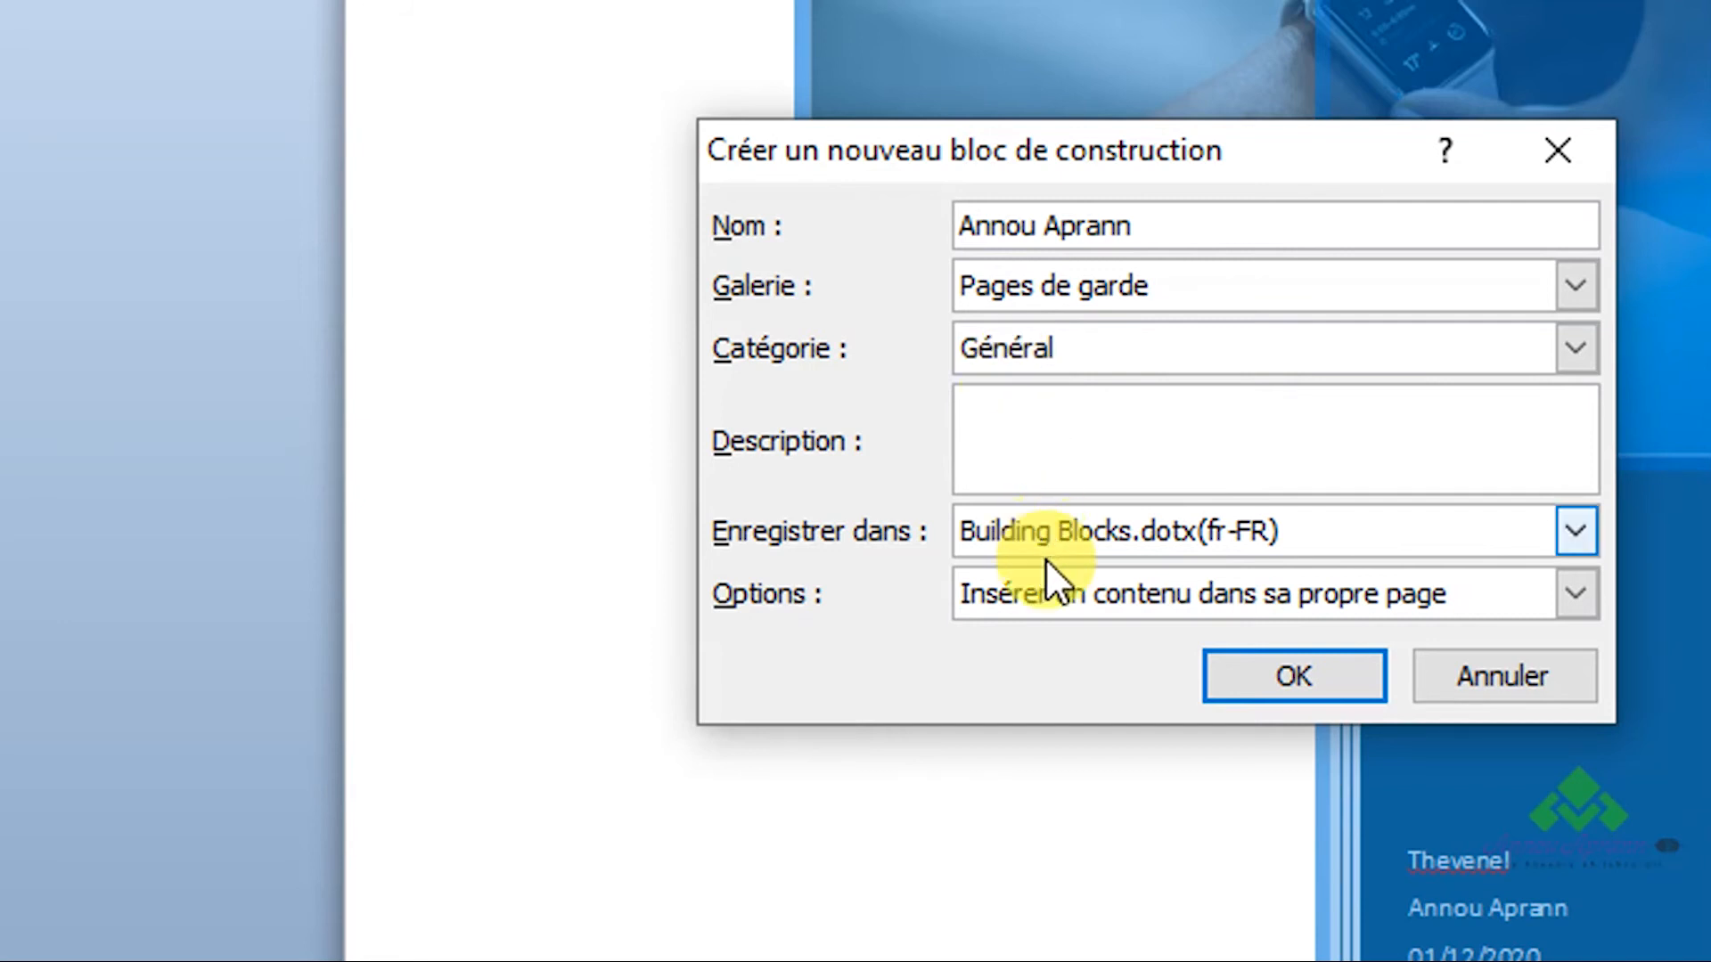
pyautogui.click(1051, 615)
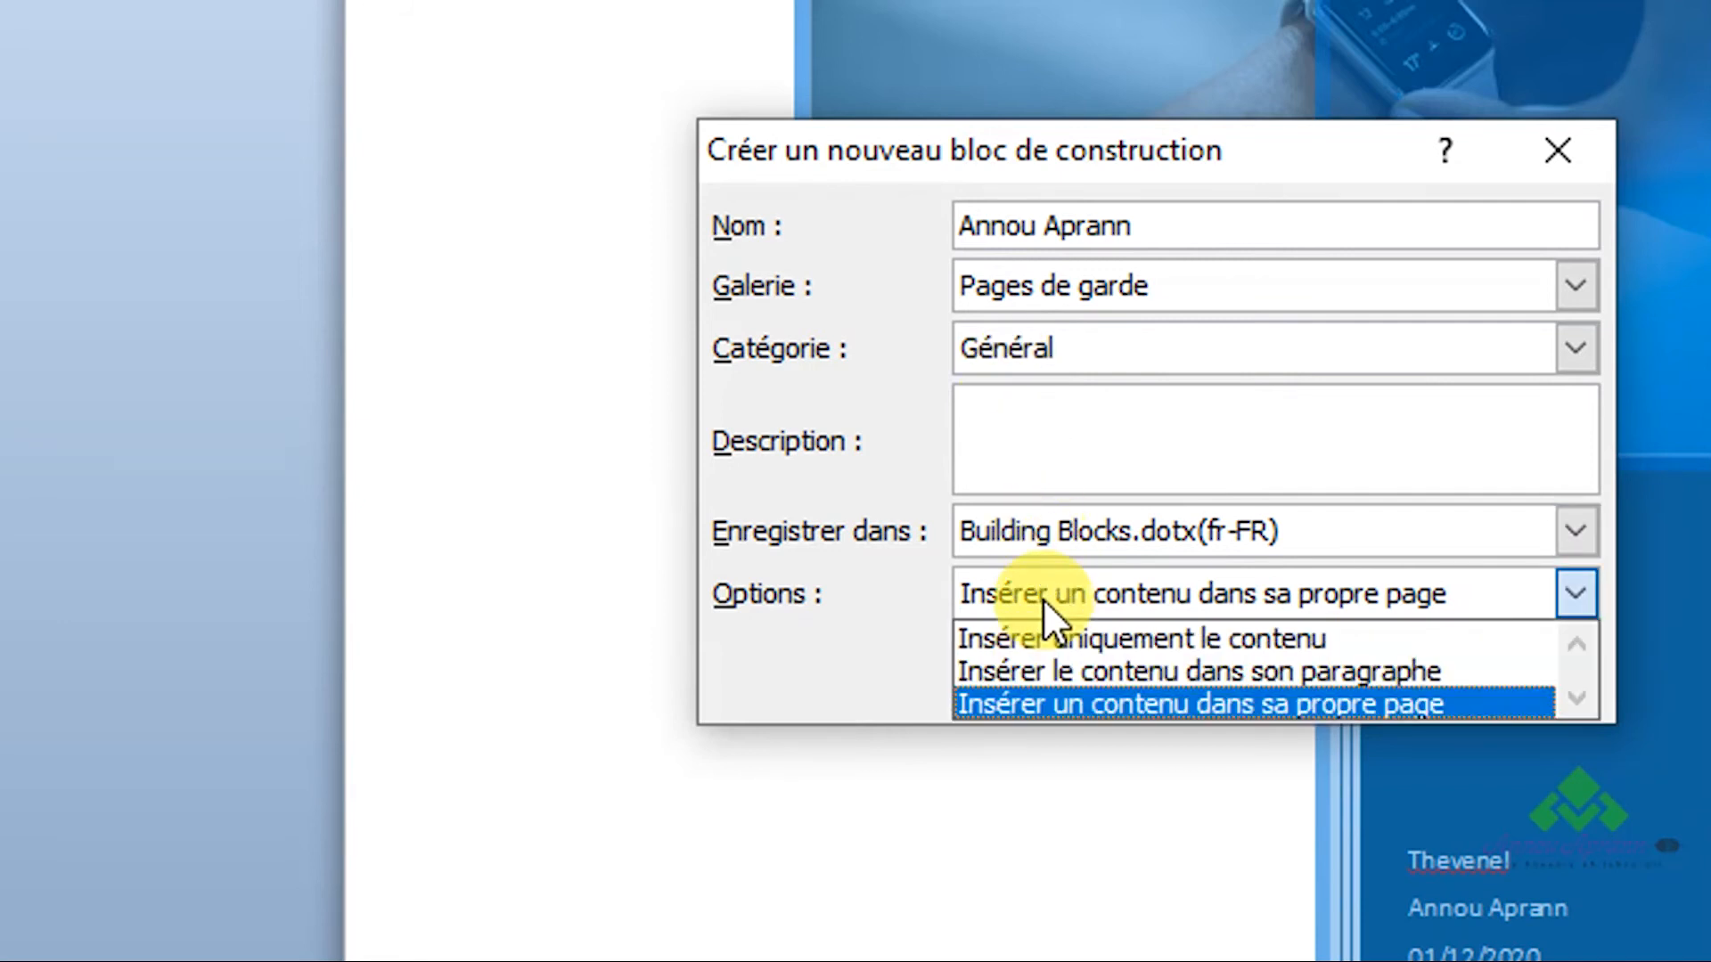
pyautogui.click(1042, 596)
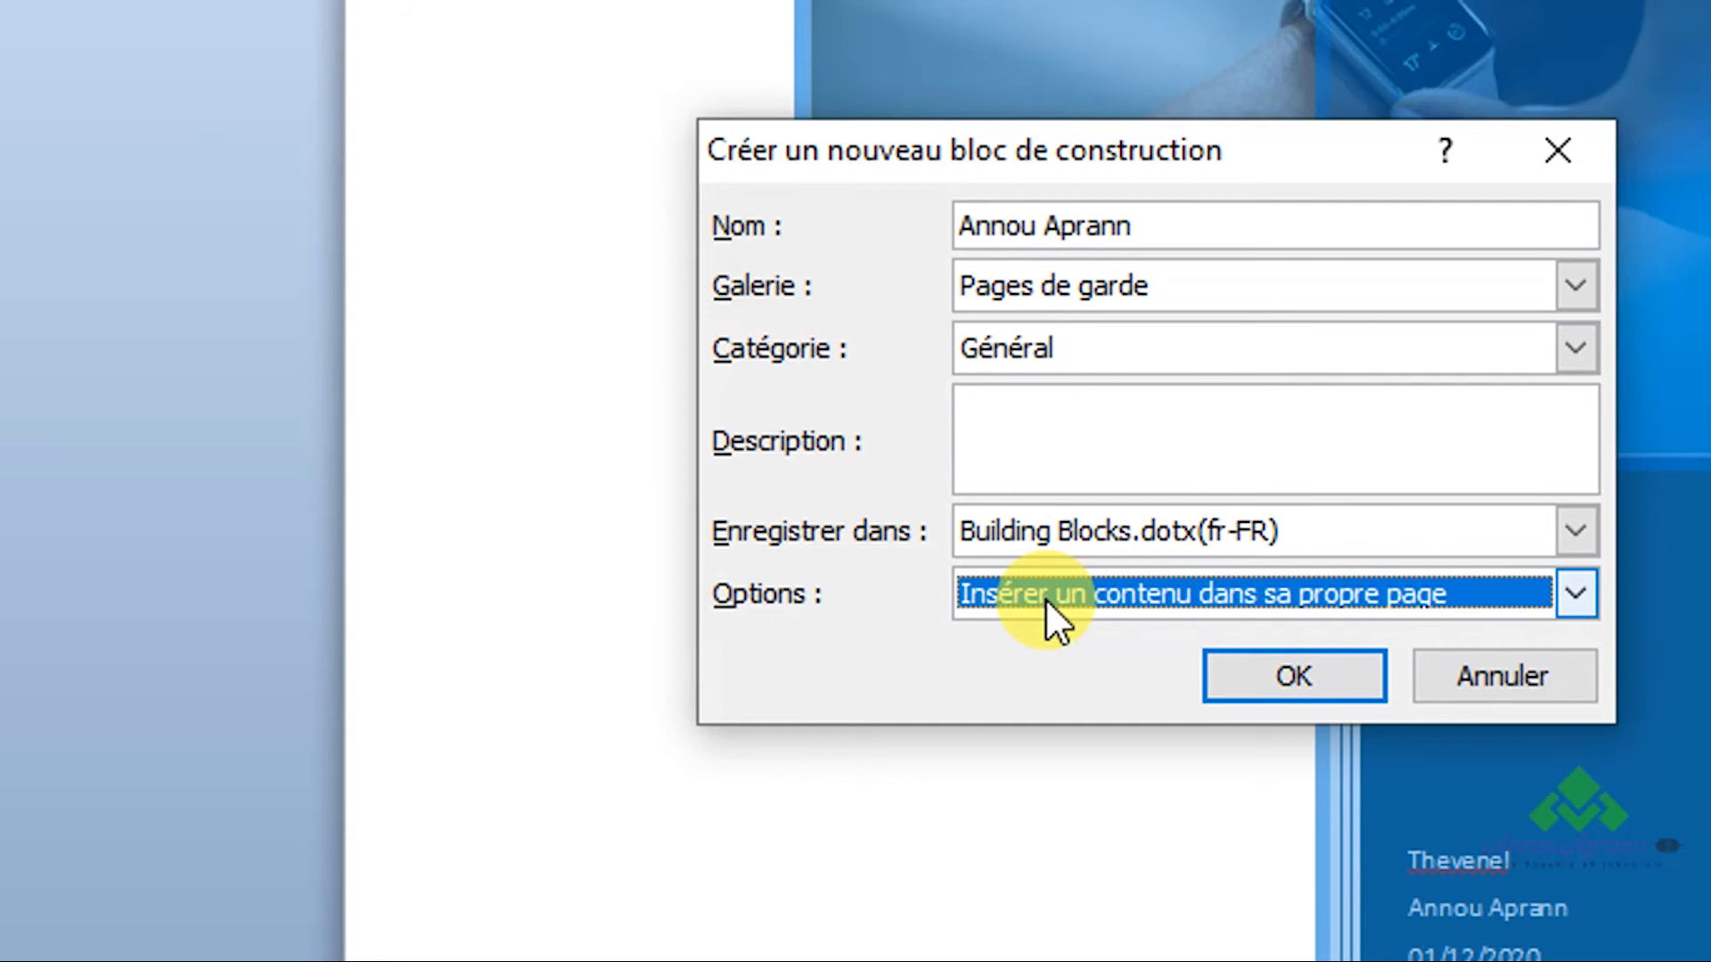
# - Confirm the Général category and the Pages de garde gallery for the building block, and save it
pyautogui.click(1042, 361)
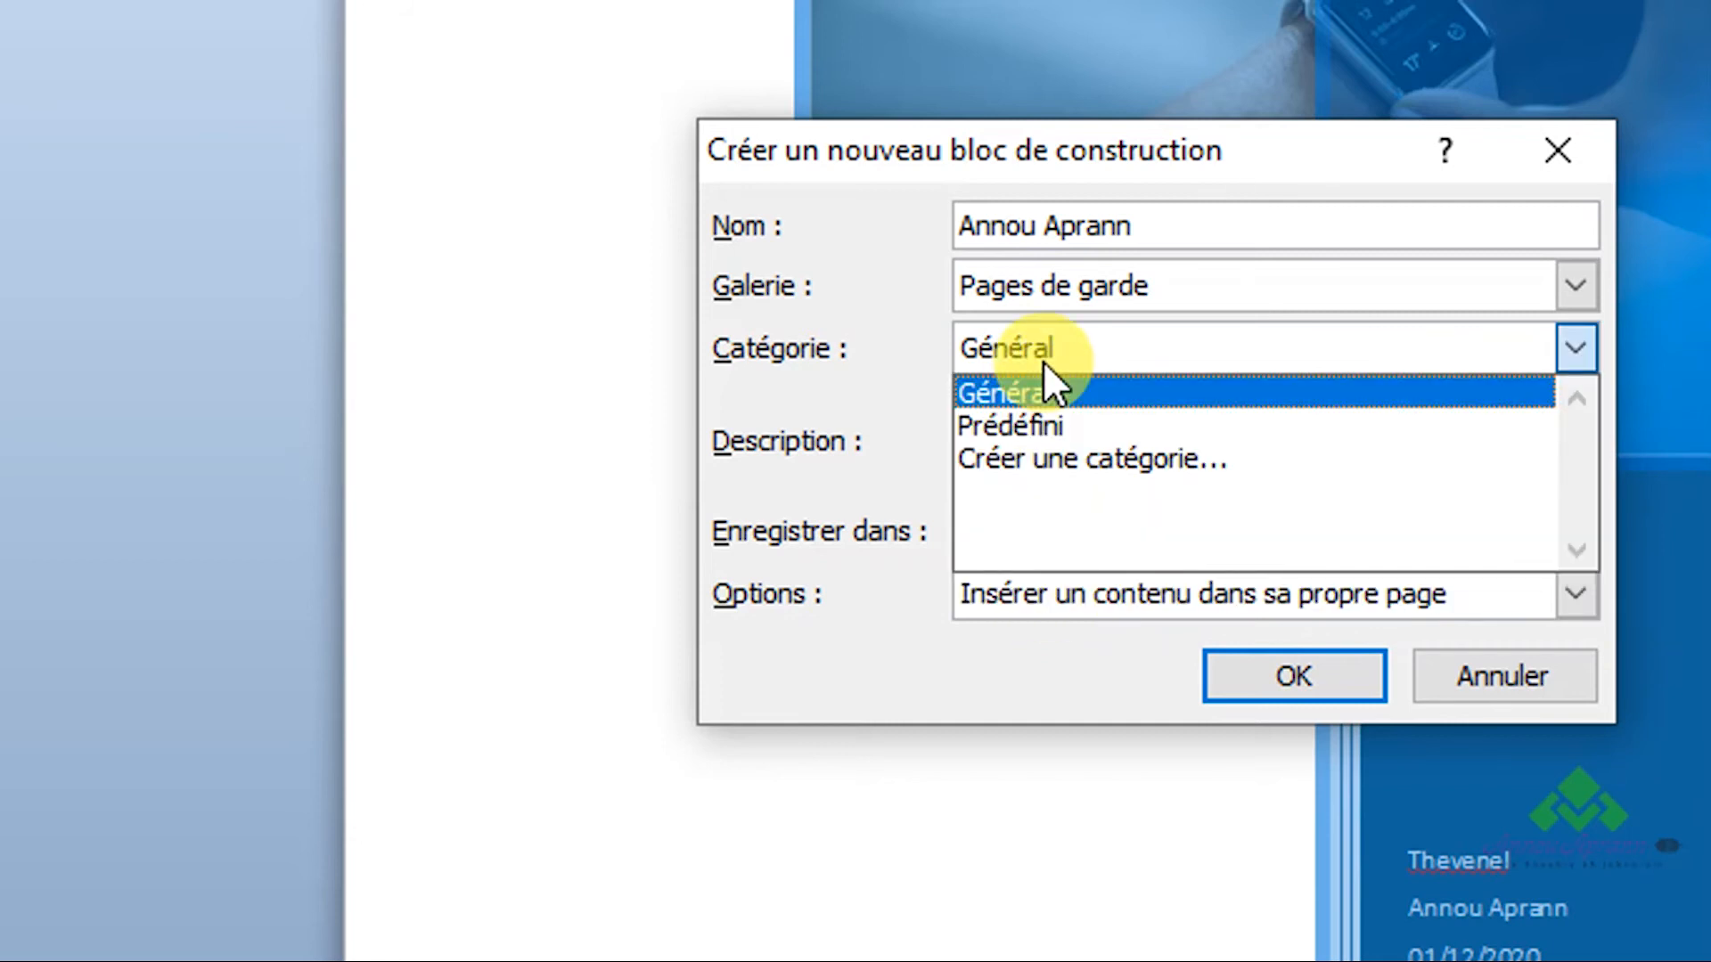
pyautogui.click(1043, 361)
pyautogui.click(1043, 361)
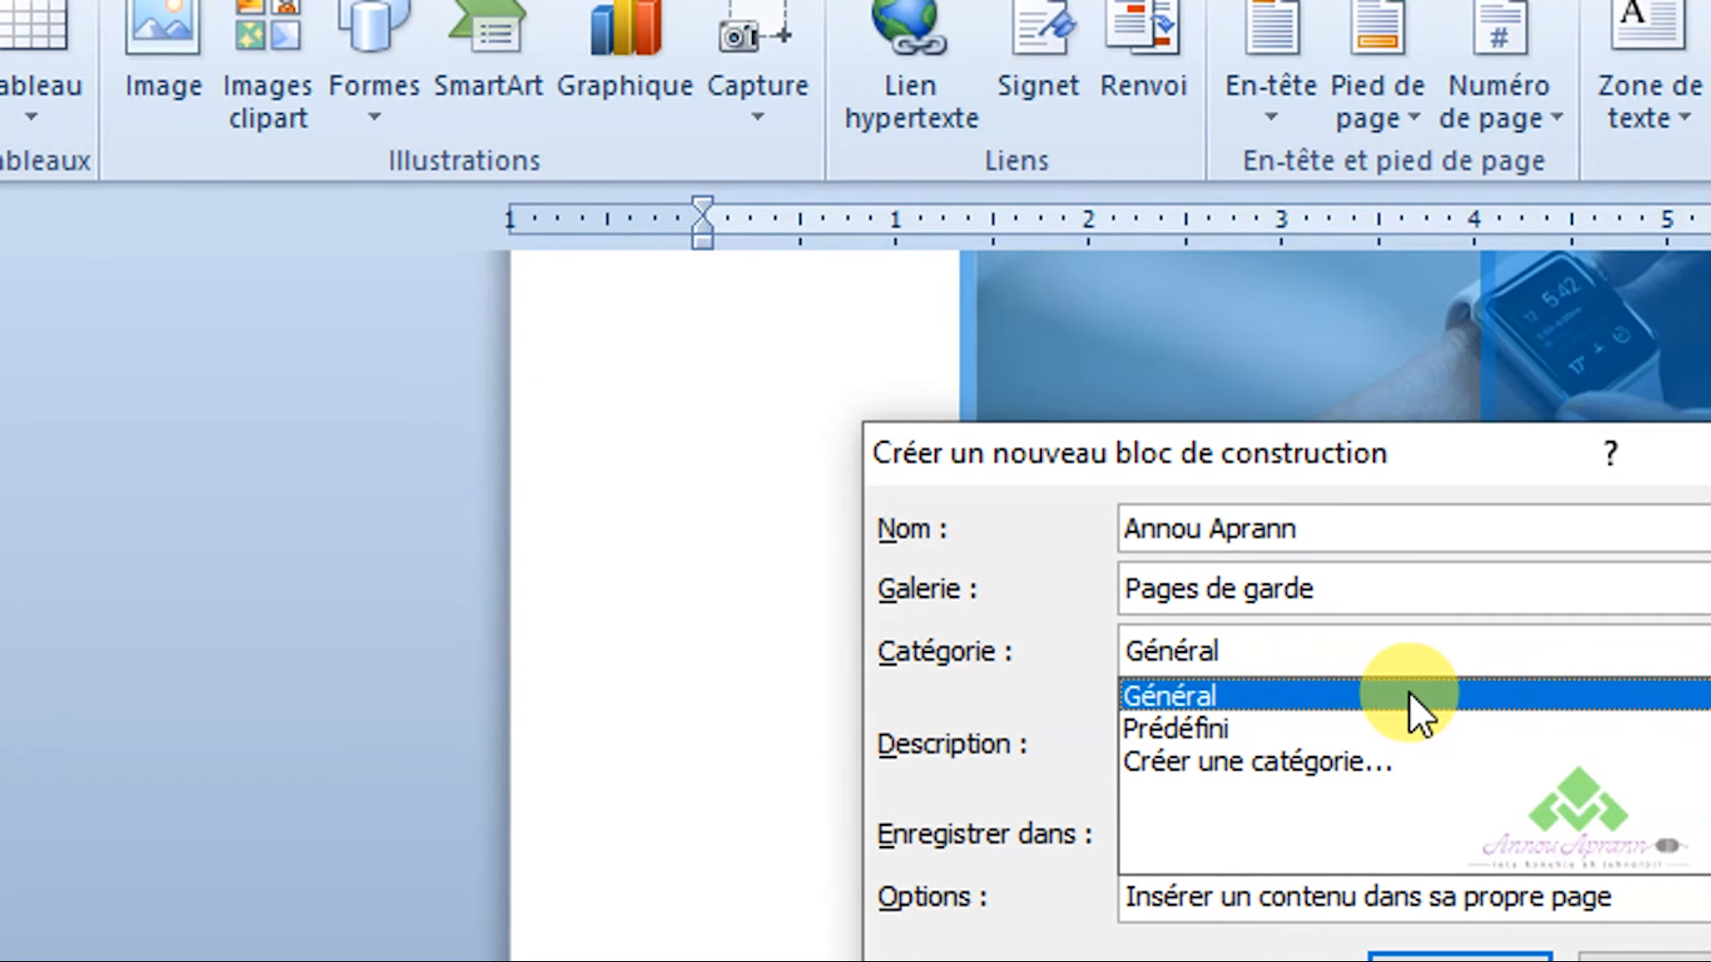
pyautogui.click(1408, 694)
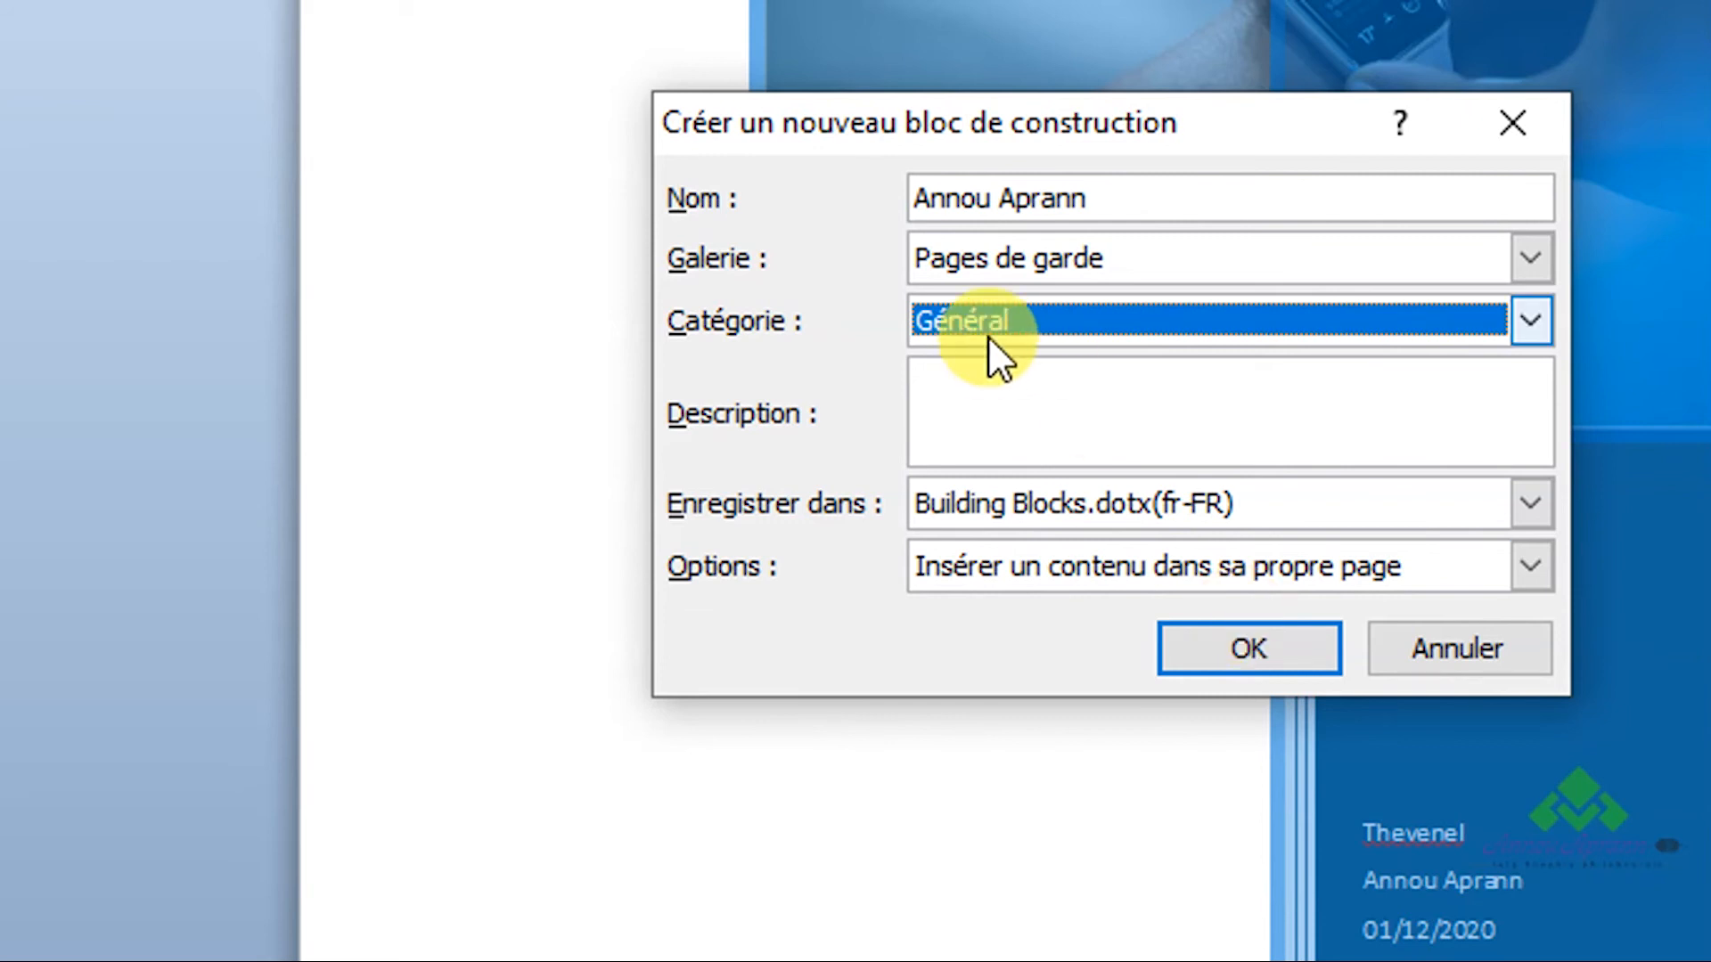
pyautogui.click(1014, 255)
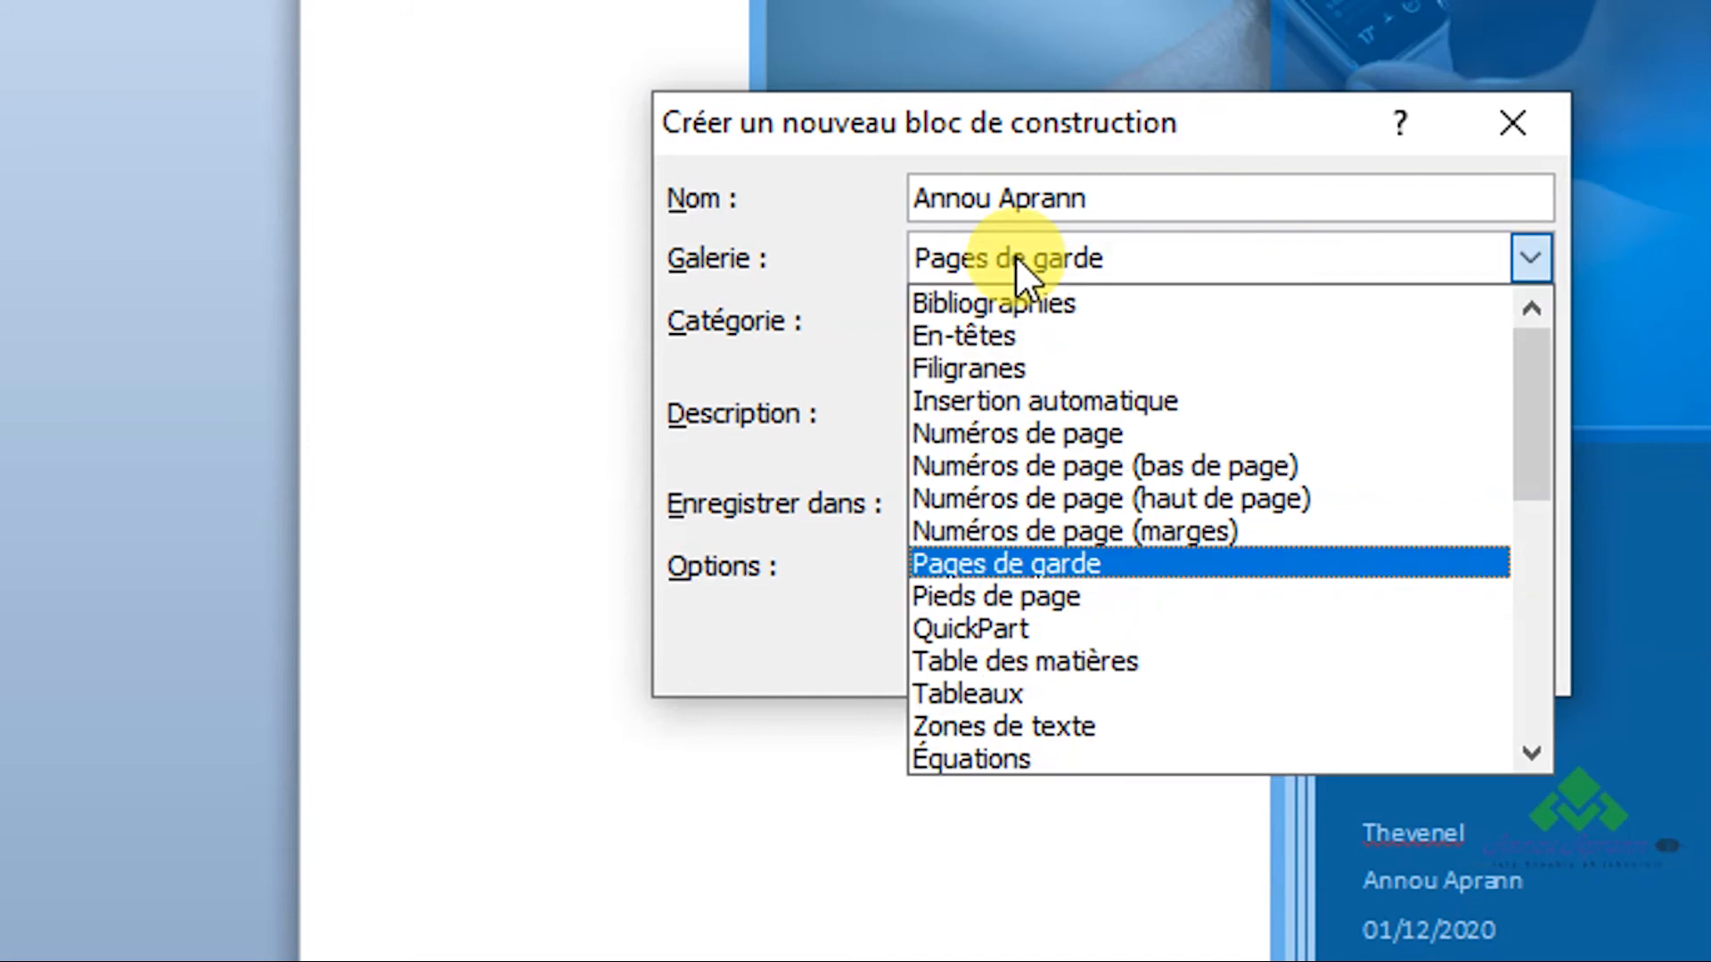
pyautogui.click(1014, 255)
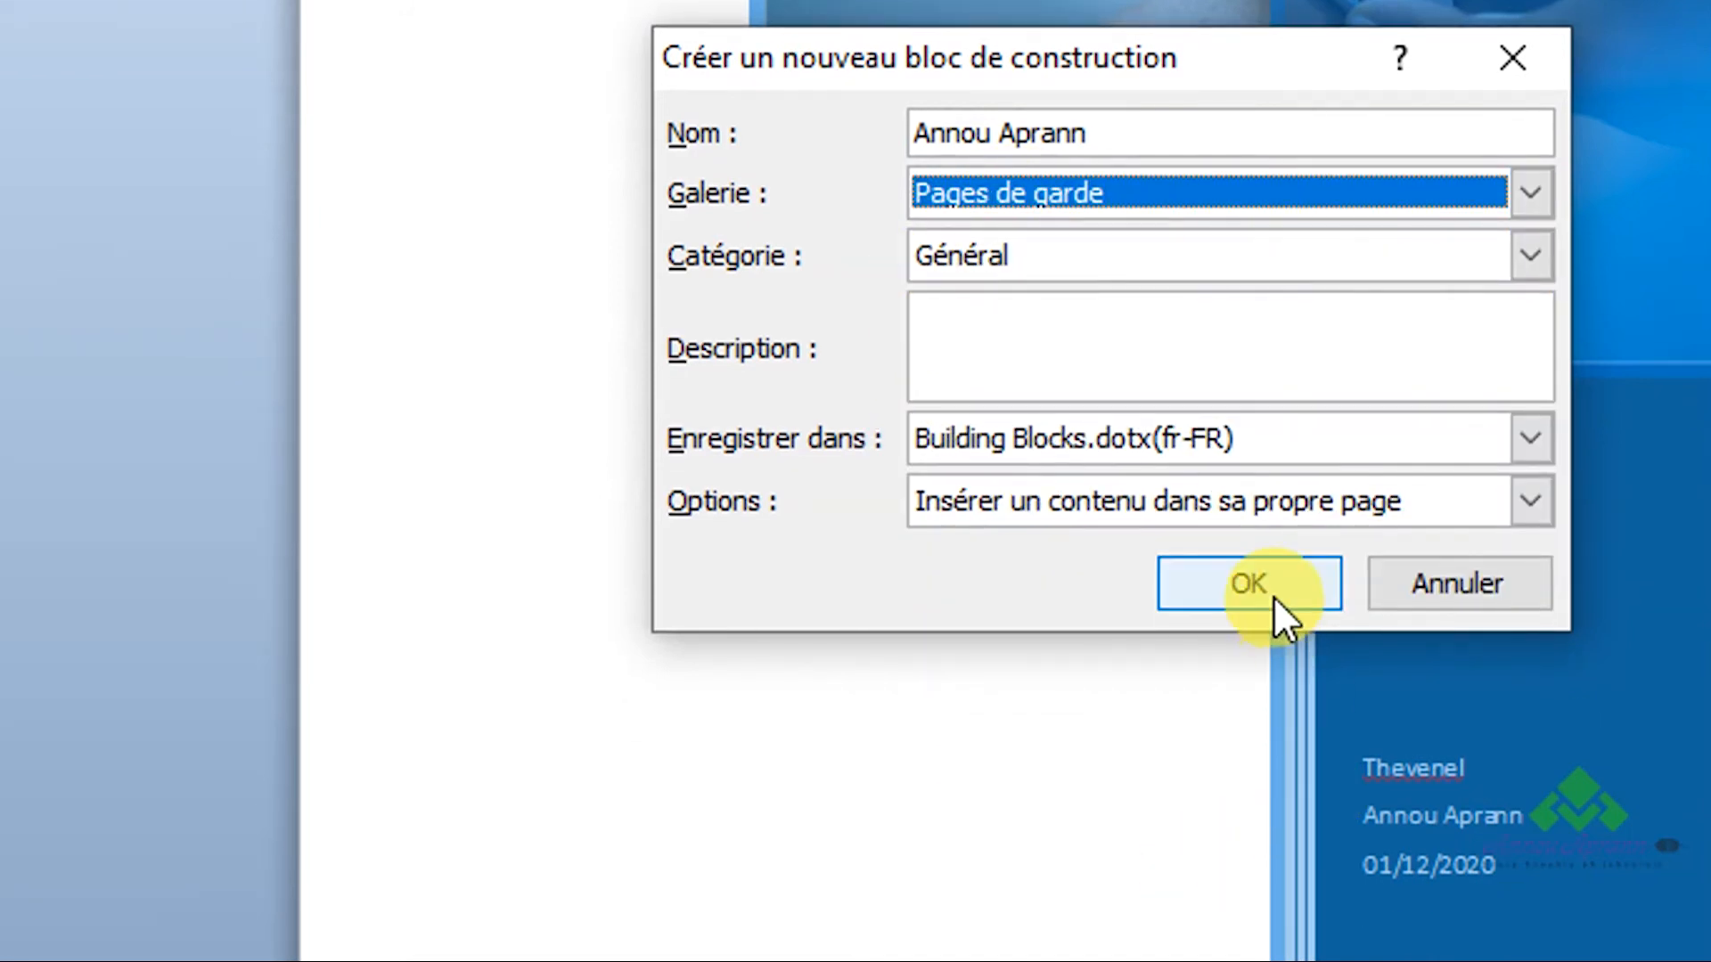
pyautogui.click(1274, 661)
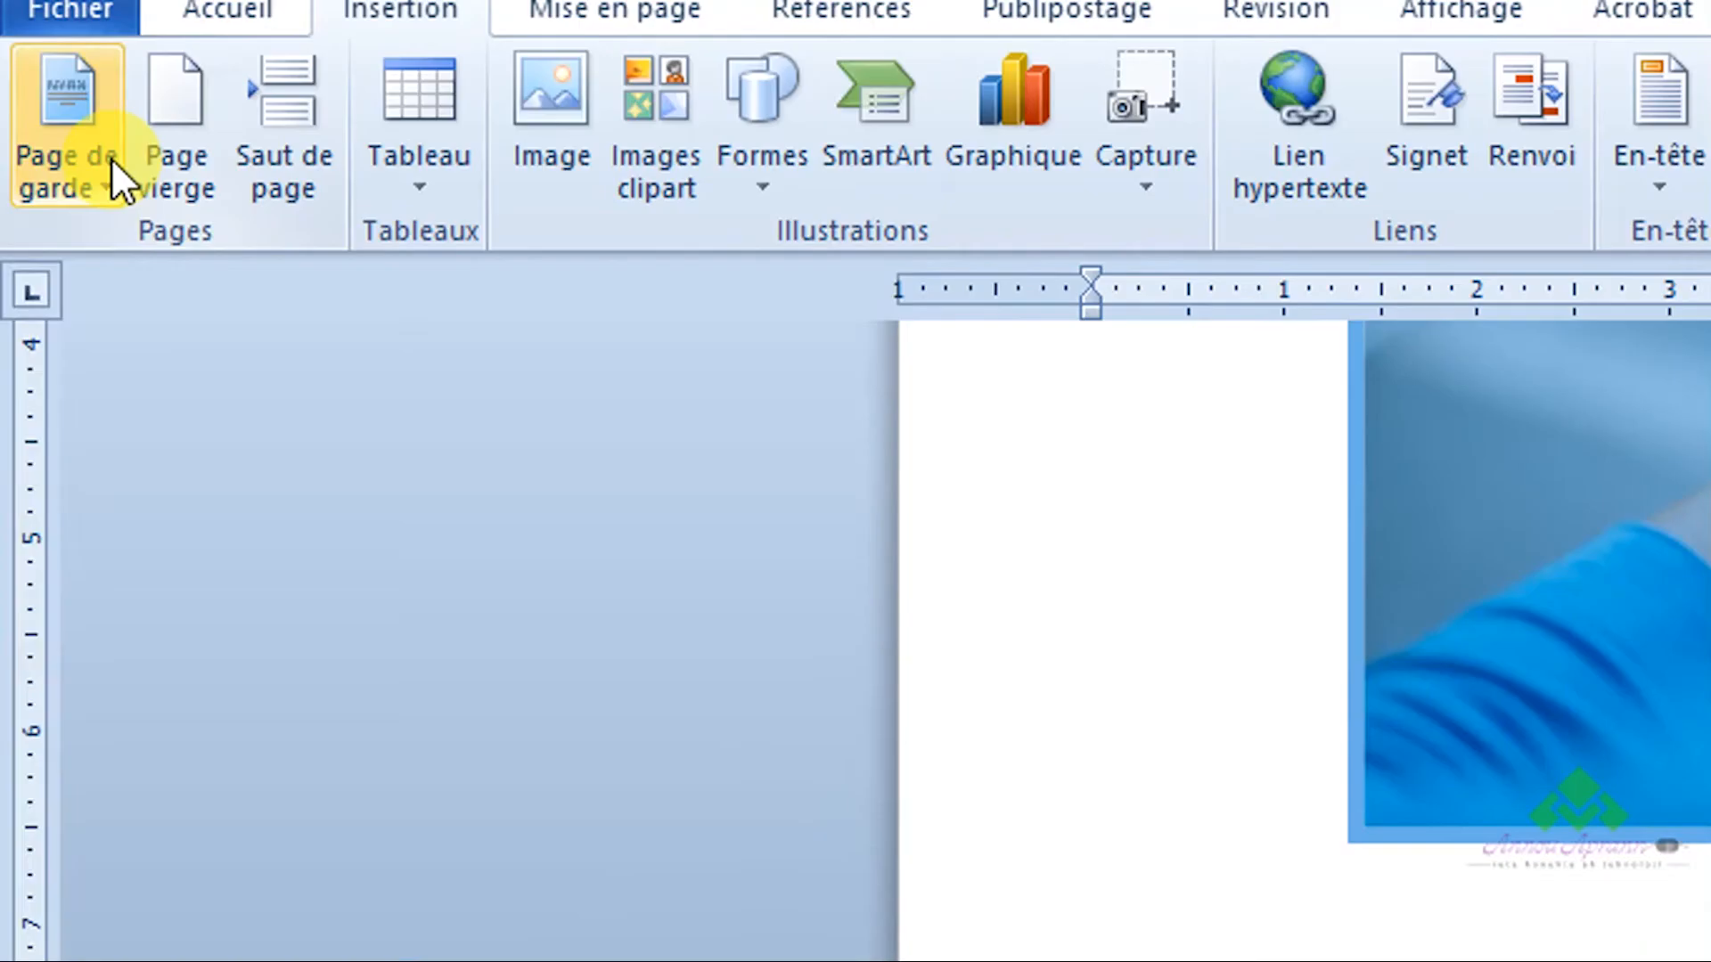
# - Check the cover page gallery for the saved Annou Aprann cover, and close the gallery
pyautogui.click(56, 127)
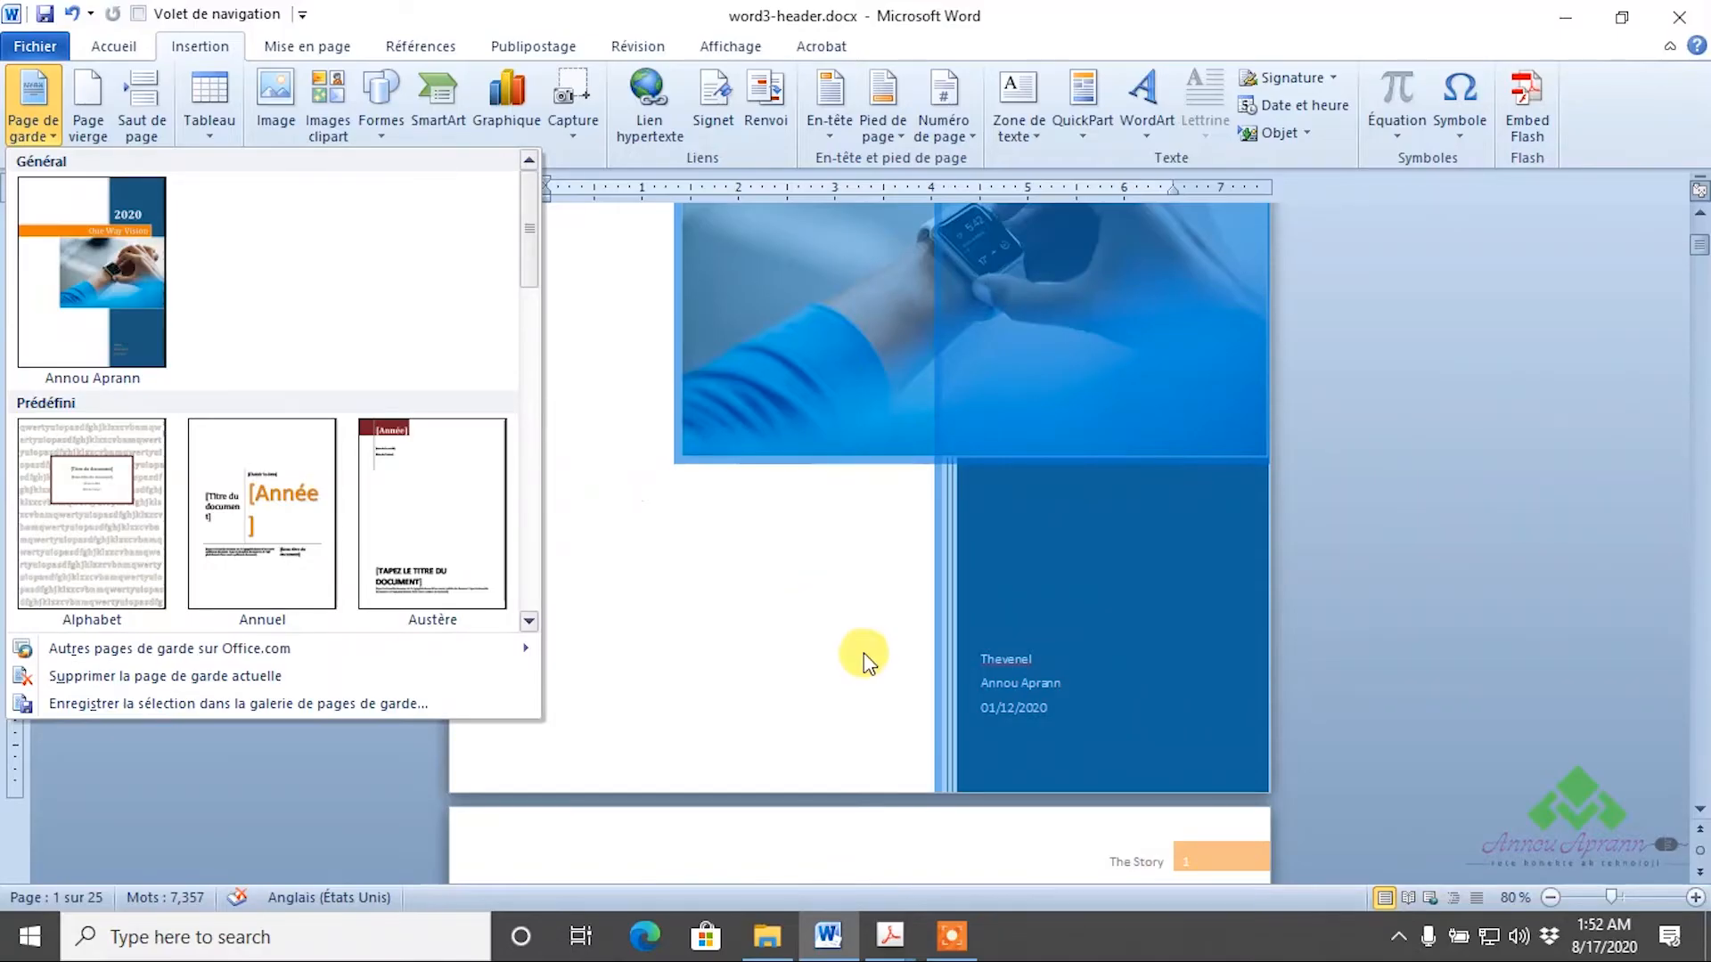
pyautogui.click(817, 627)
pyautogui.scroll(3, 763, 545)
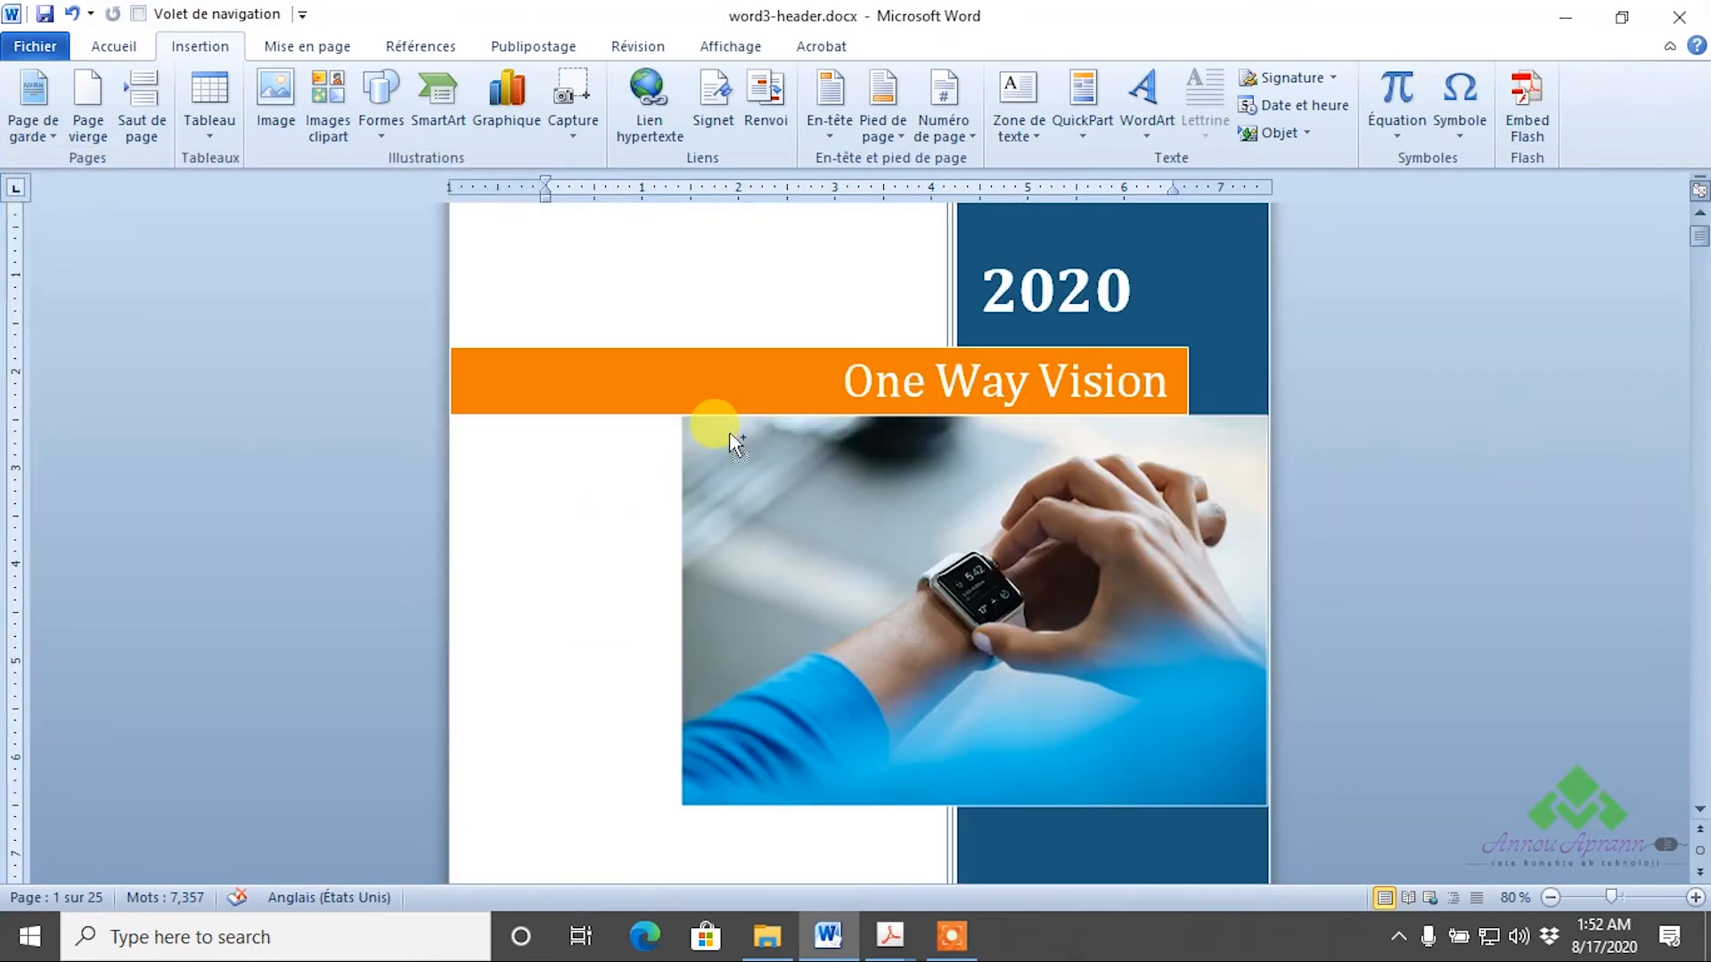
# - Create a new blank document and insert the saved Annou Aprann cover page from the Général category
pyautogui.hotkey('ctrl', 'n')
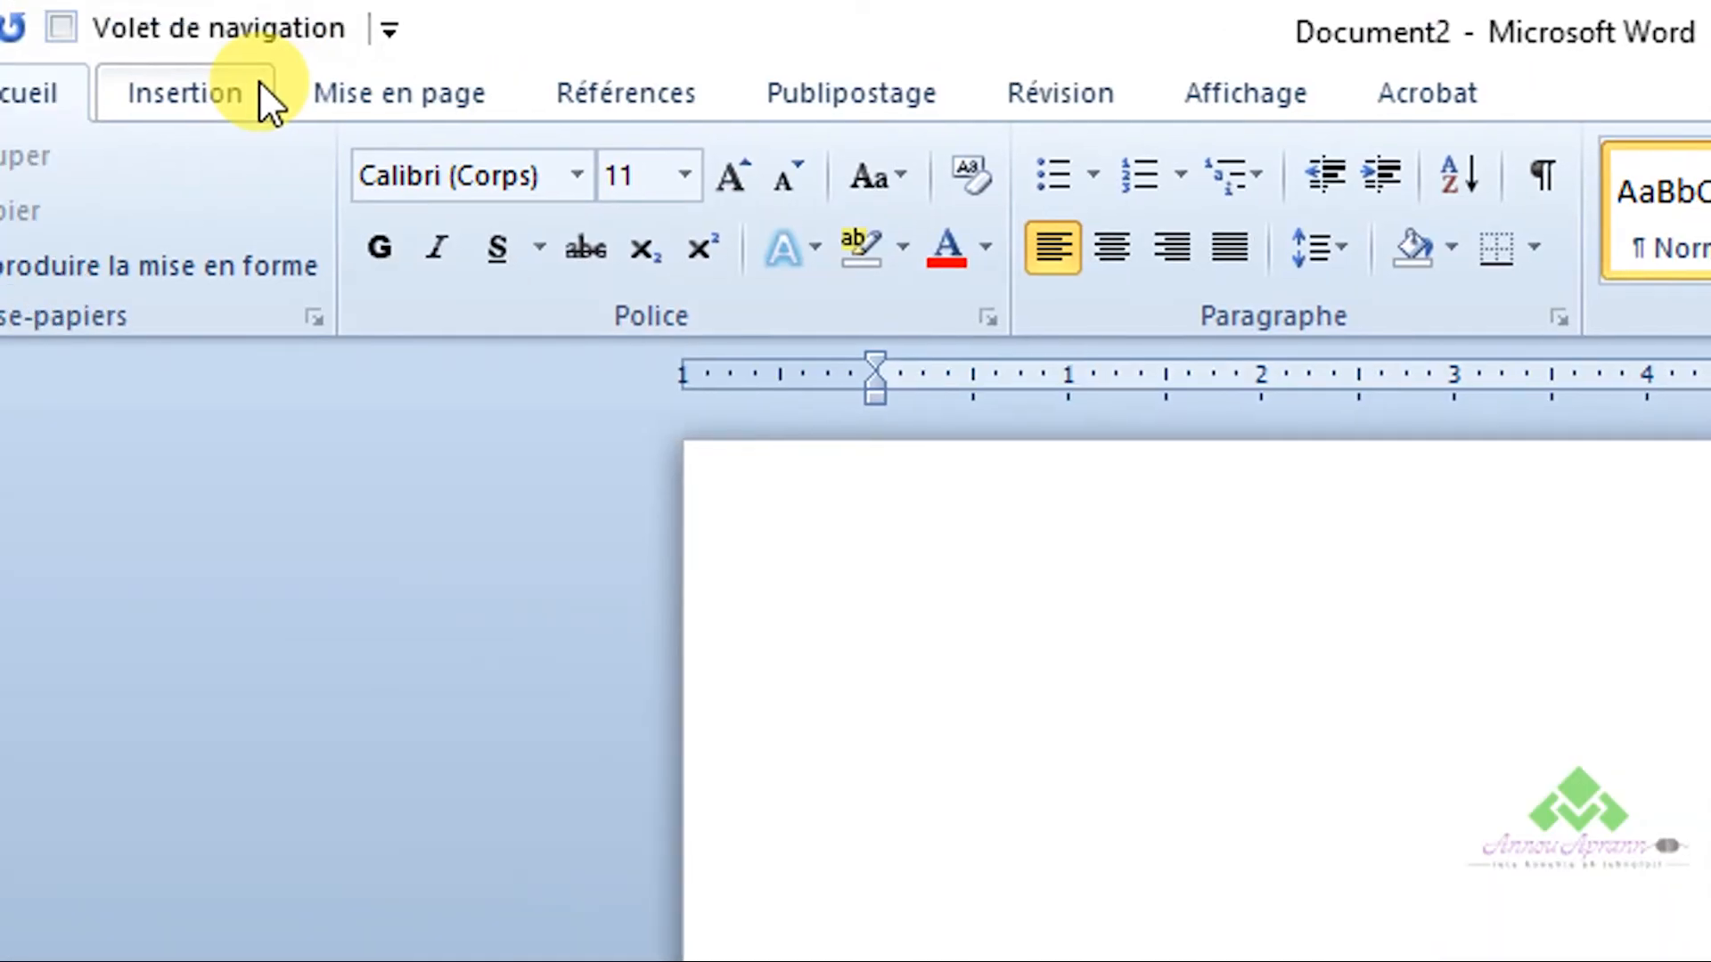
pyautogui.click(259, 82)
pyautogui.click(55, 274)
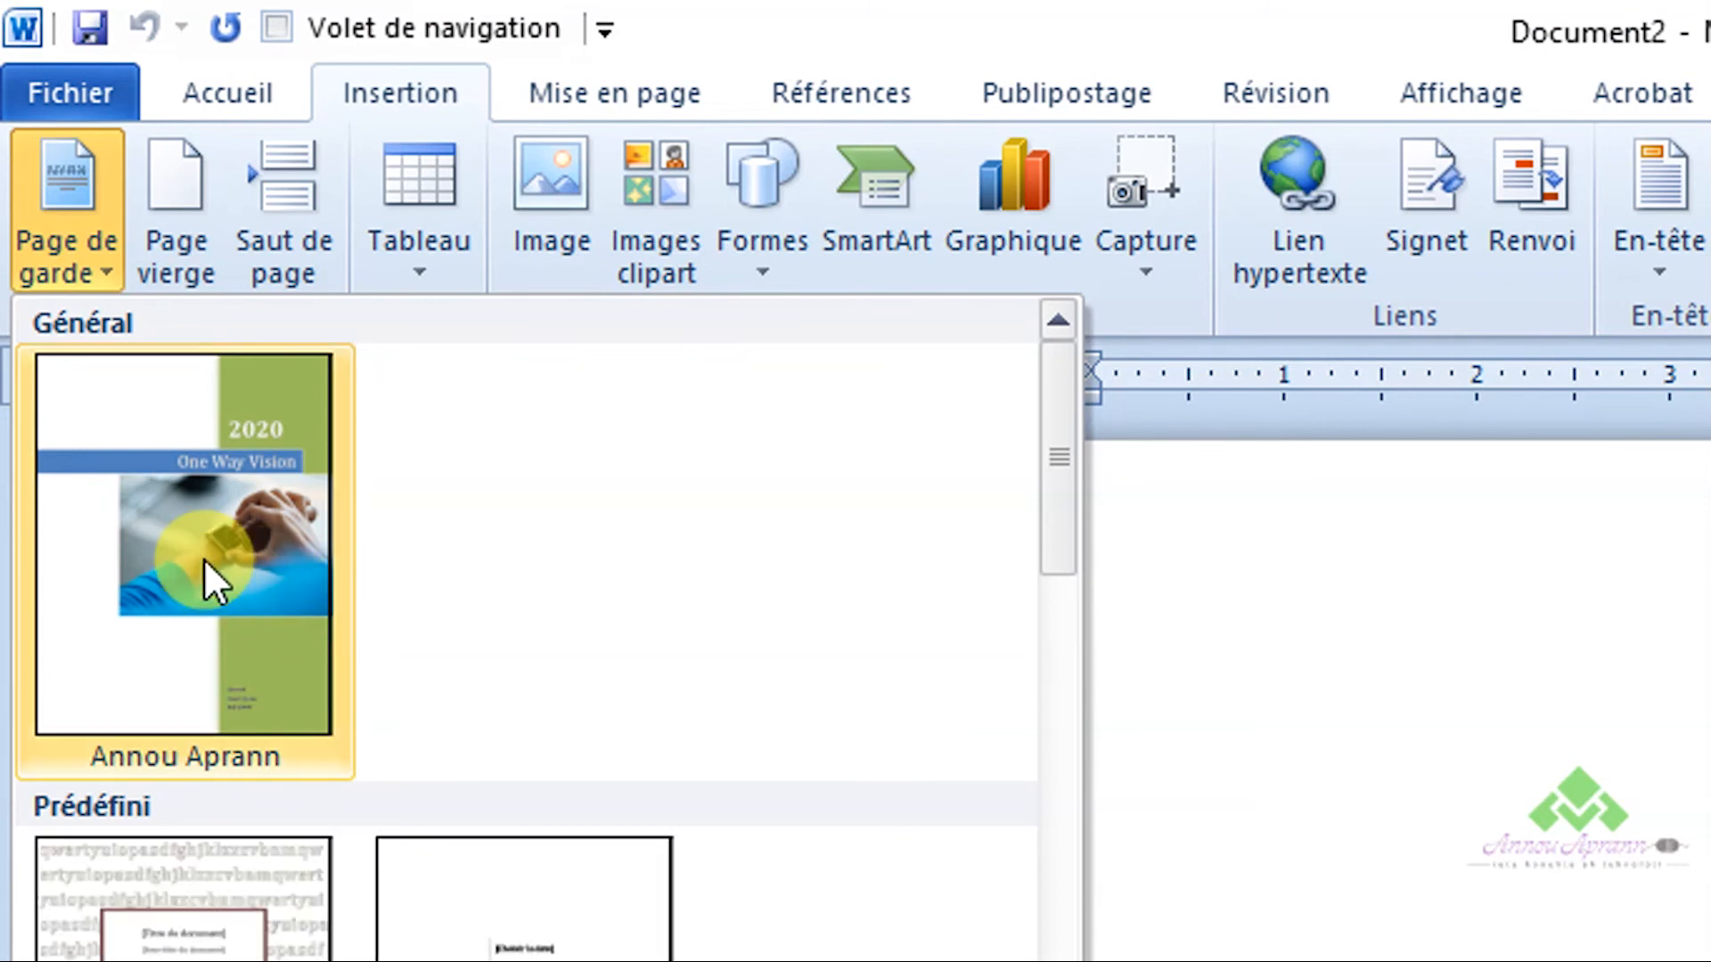
pyautogui.click(206, 563)
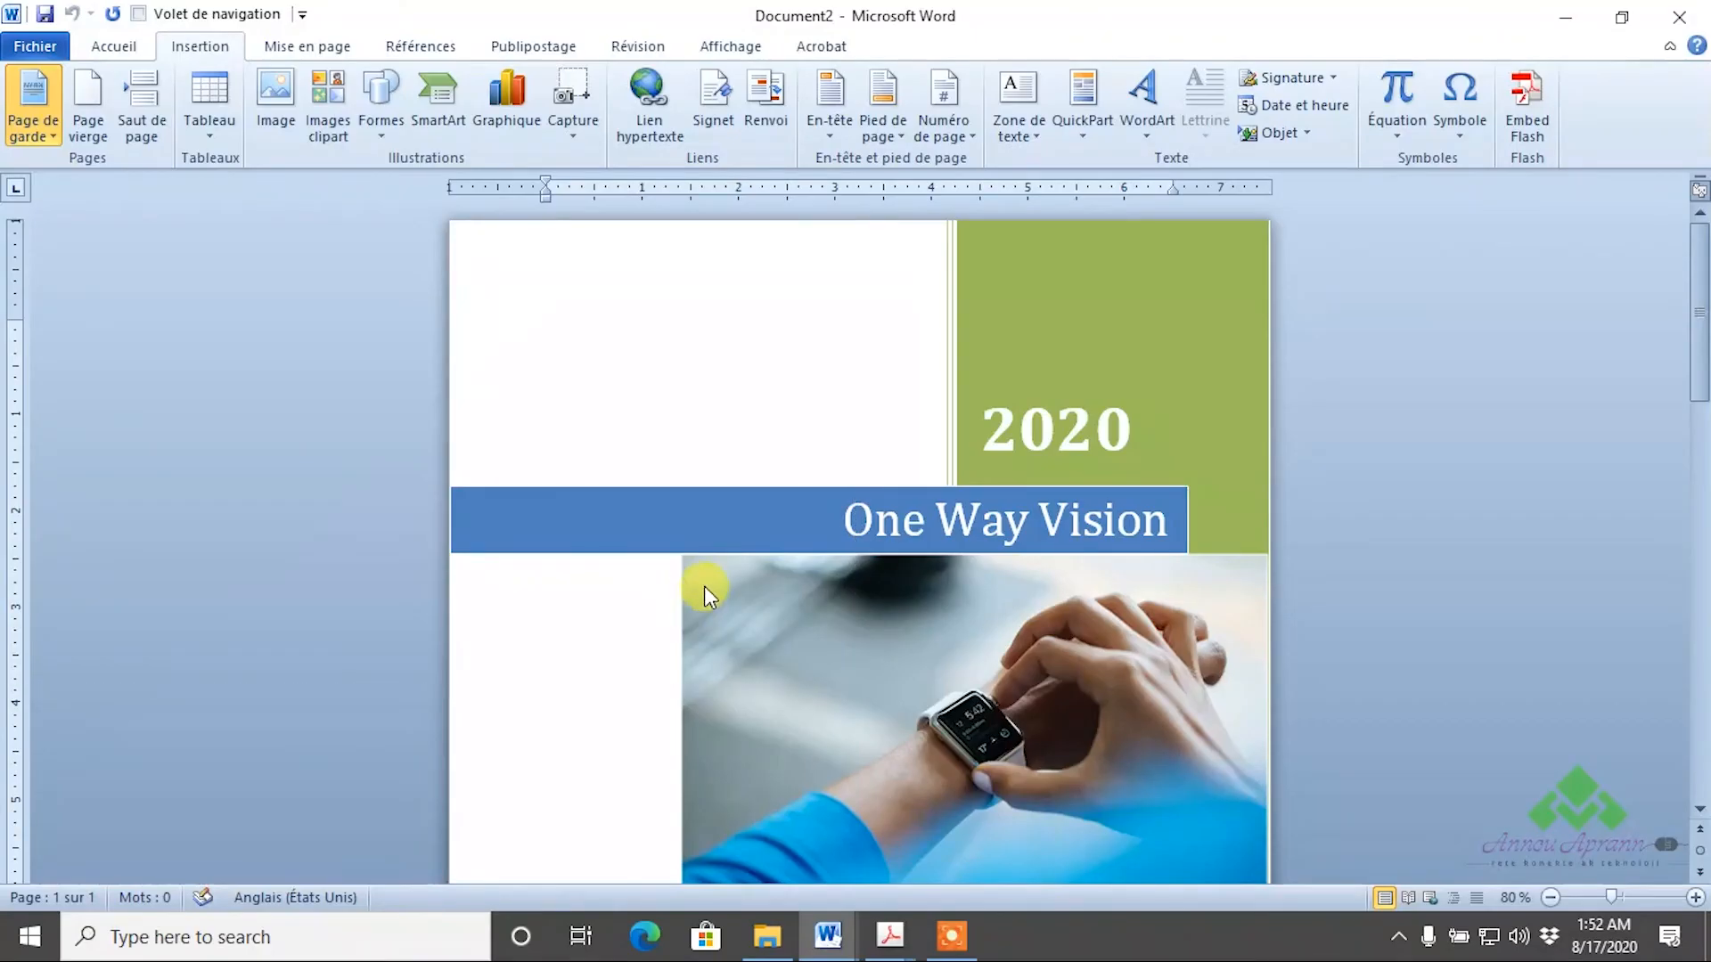
pyautogui.scroll(-12, 986, 619)
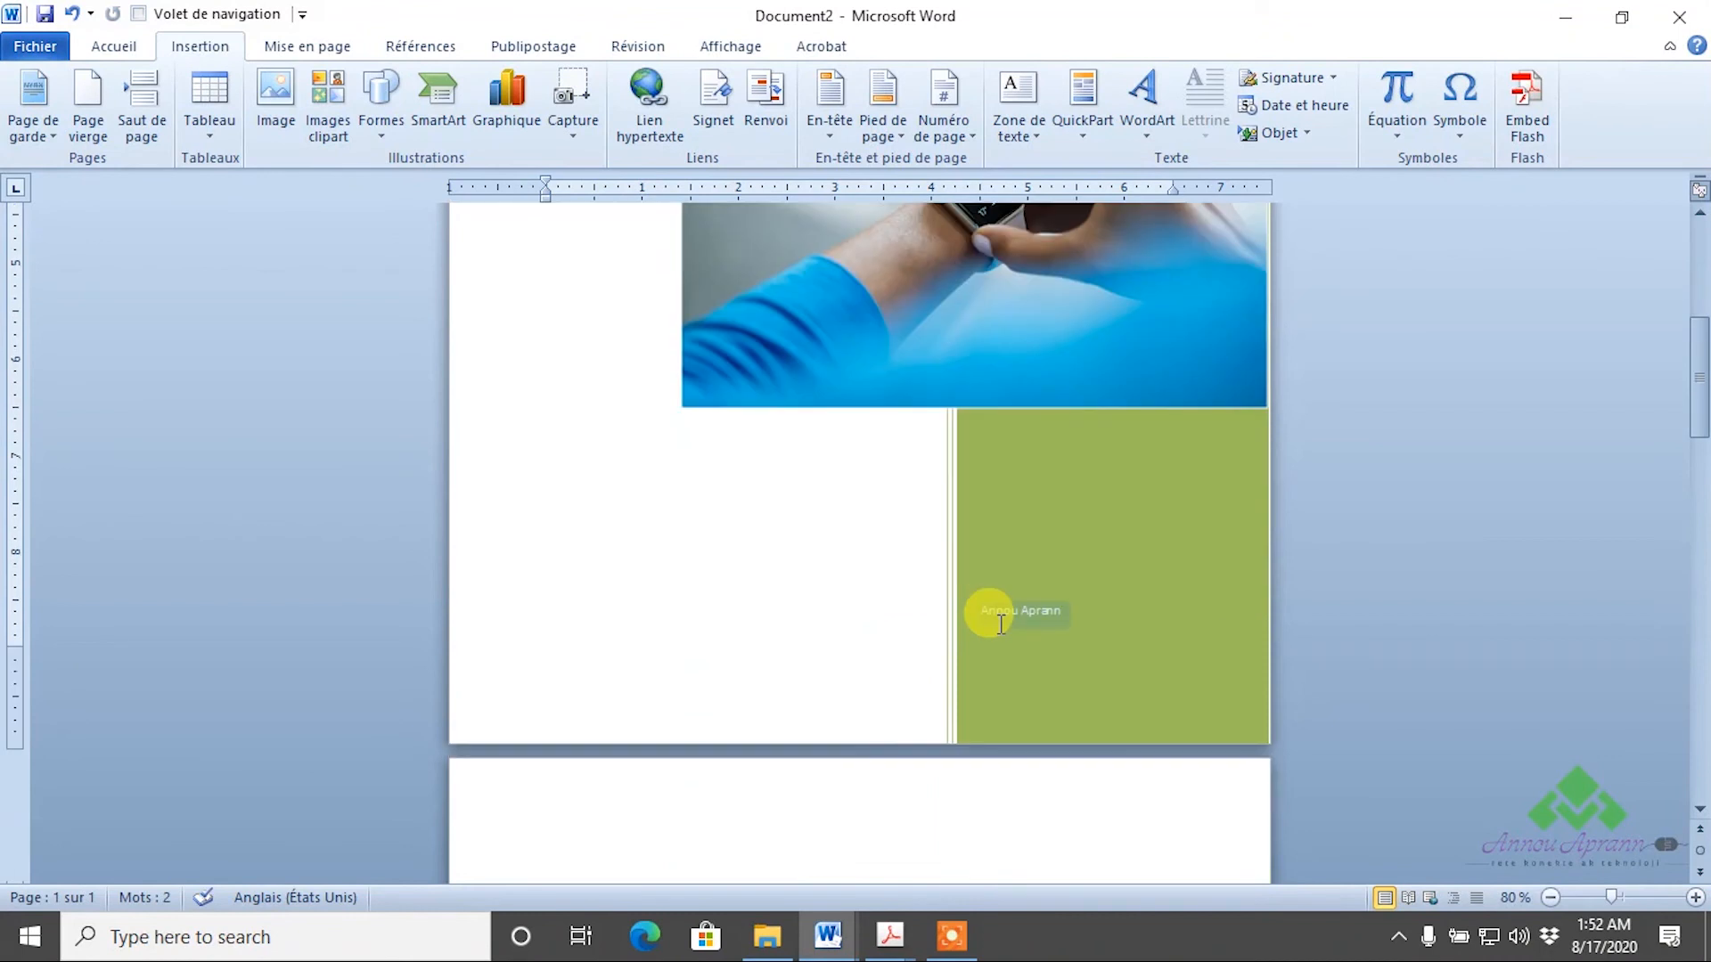
pyautogui.scroll(5, 798, 600)
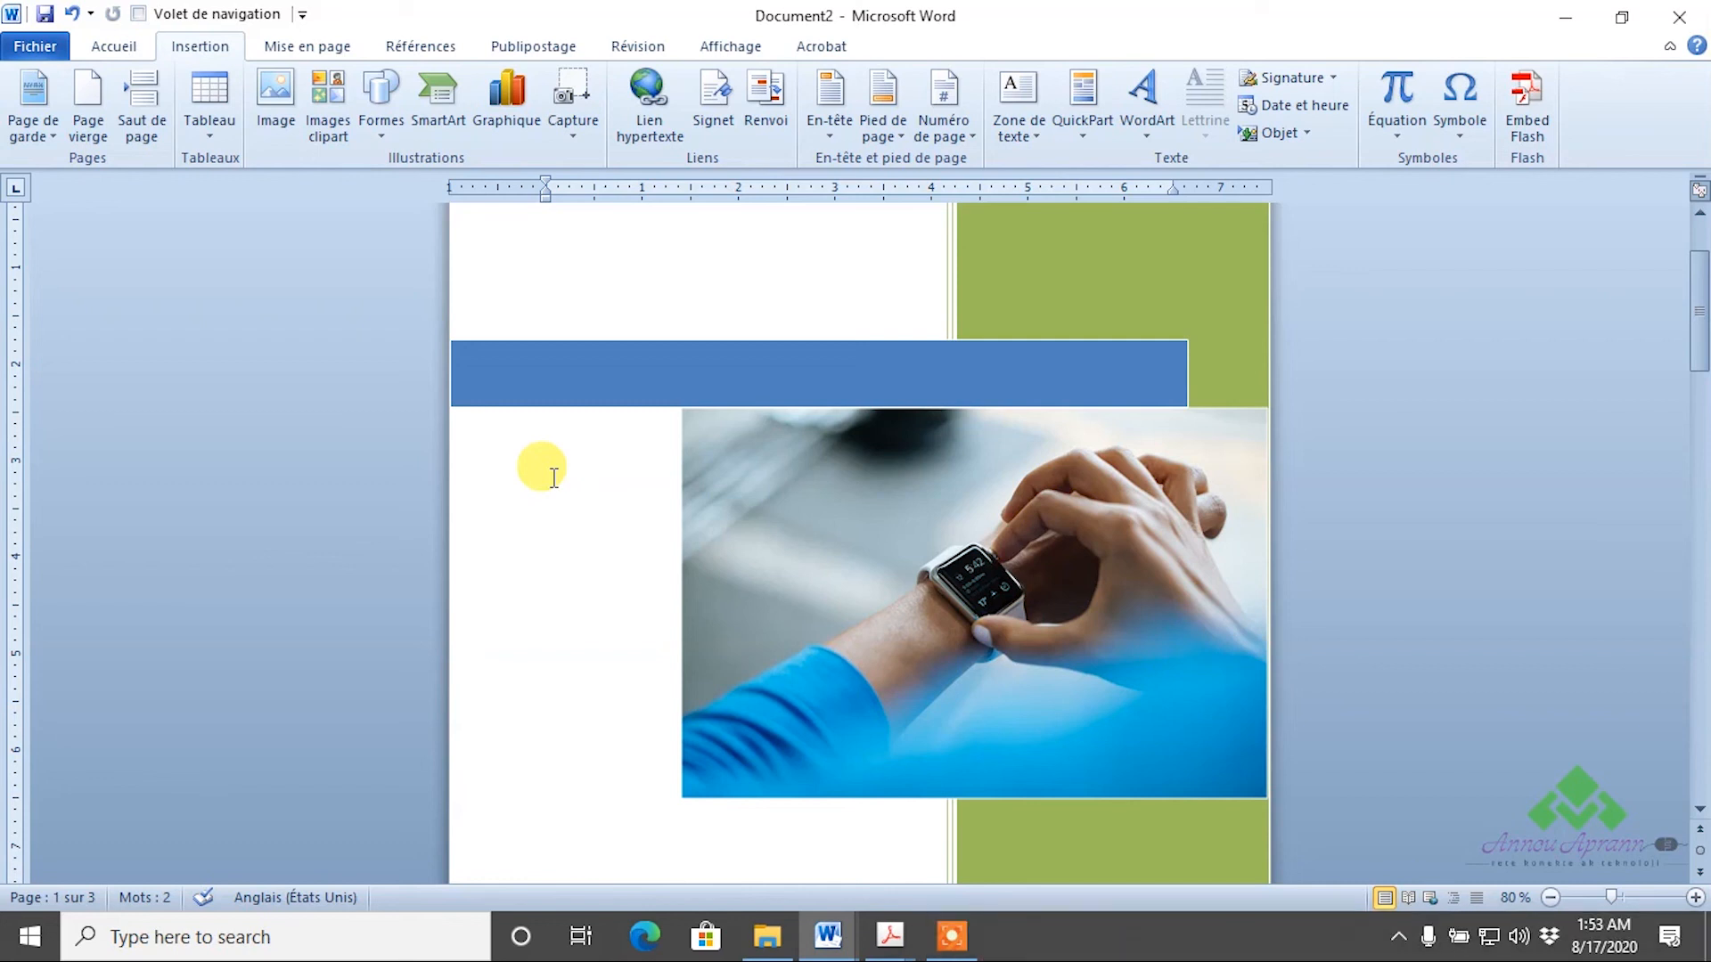
pyautogui.hotkey('alt', 'Tab')
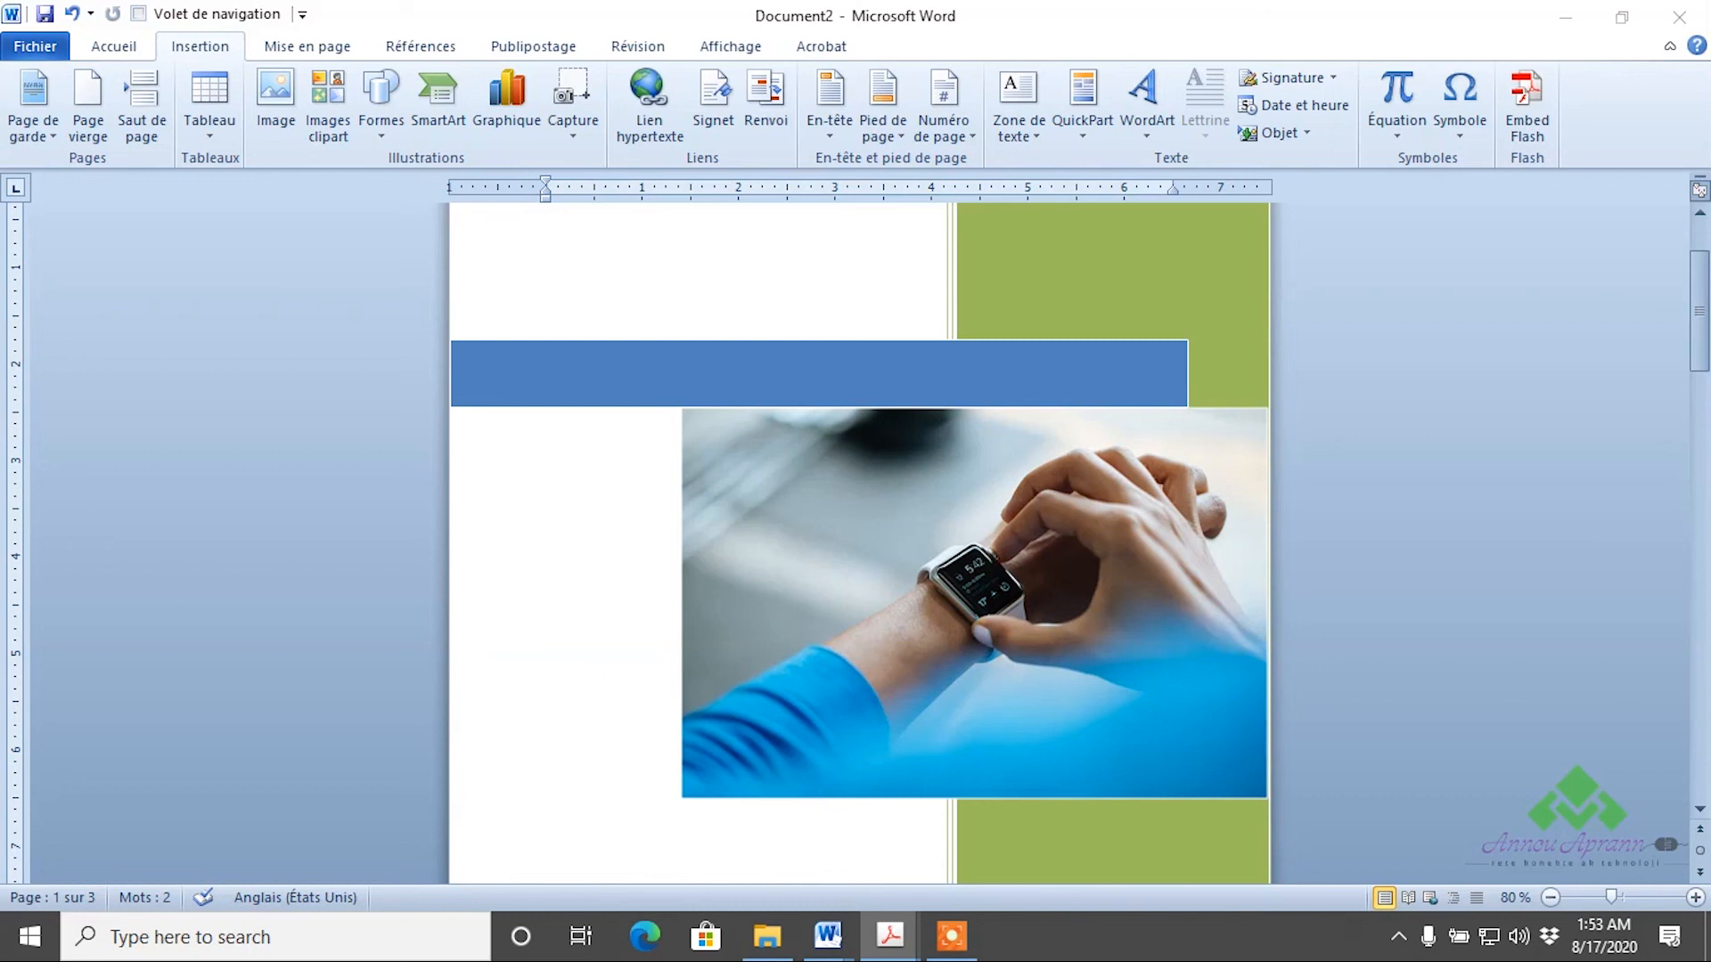